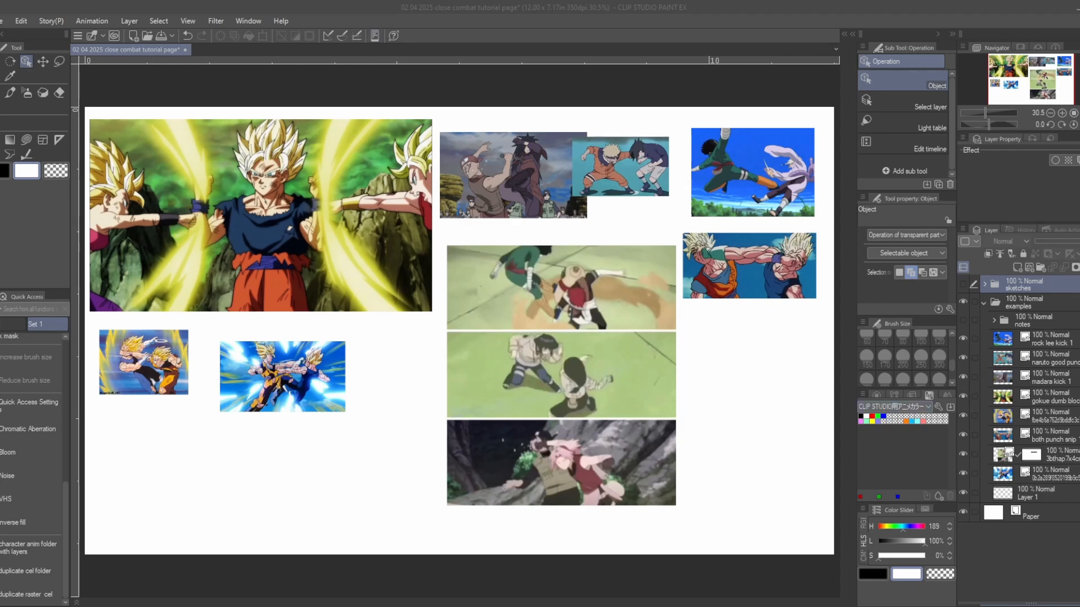
# - Switch to the G-pen with black as the drawing colour and add a new raster layer above the sketches folder
pyautogui.click(446, 15)
pyautogui.press('x')
pyautogui.press('p')
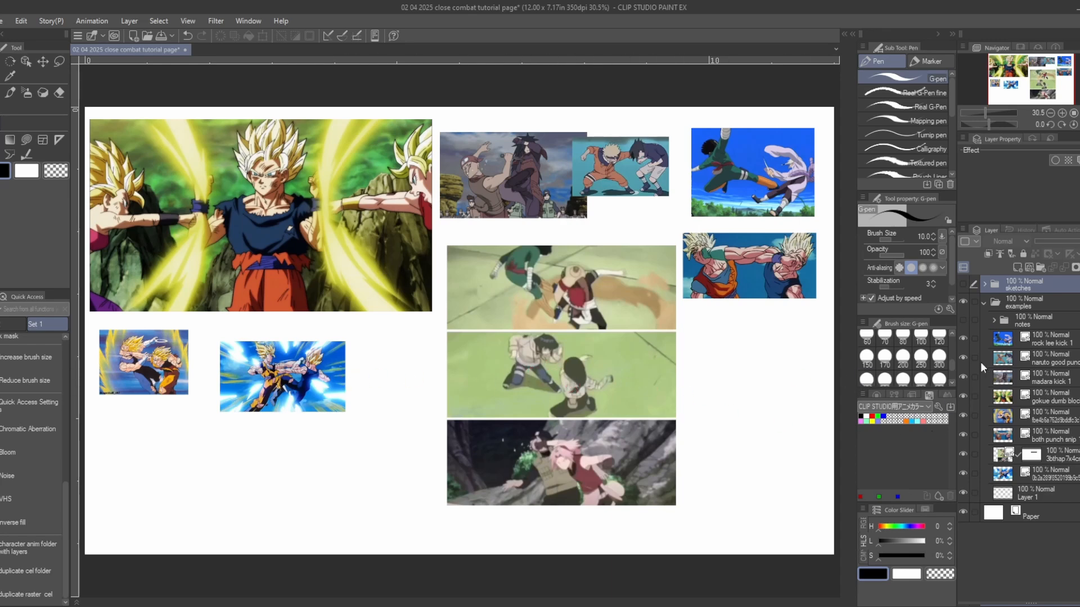
pyautogui.click(984, 303)
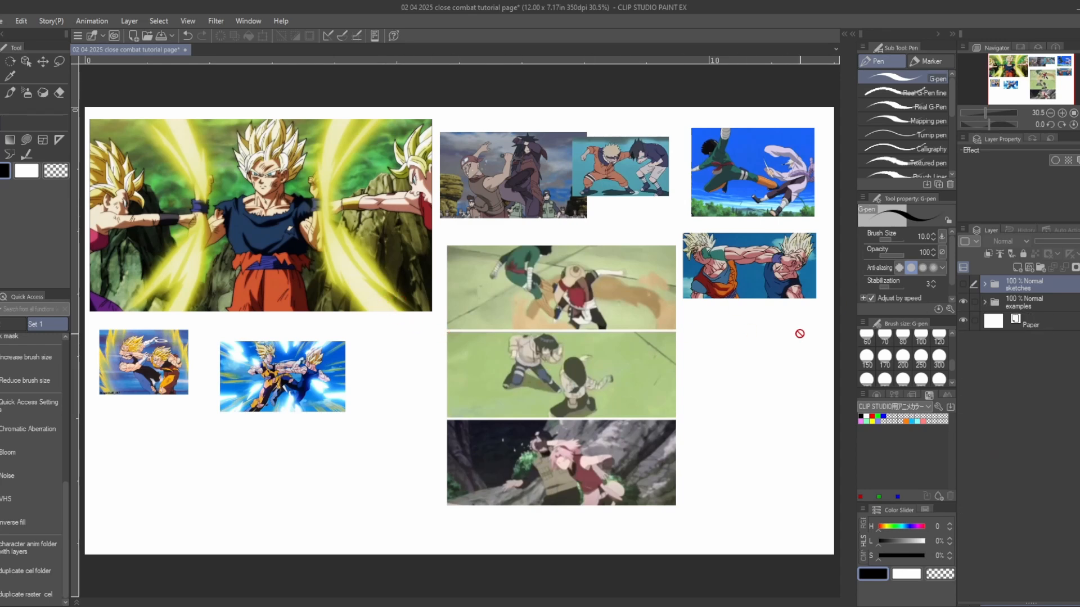
pyautogui.click(984, 303)
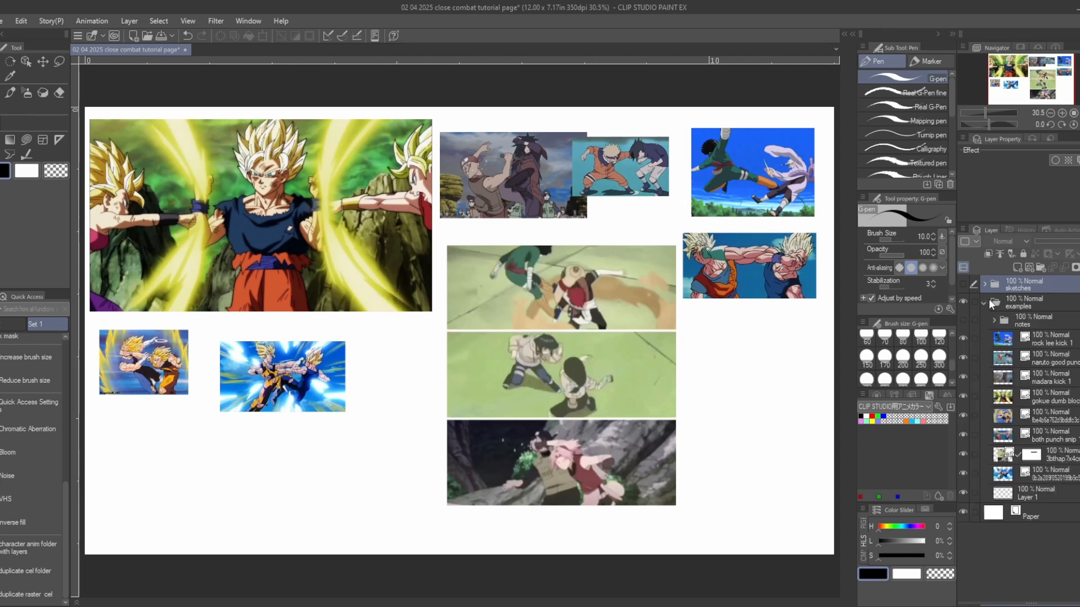
pyautogui.hotkey('ctrl', 'shift', 'n')
# - Examine the spacing and contact between fighters in the anime reference images, including the Madara kick and the Naruto punch
pyautogui.moveTo(477, 280); pyautogui.dragTo(507, 310)
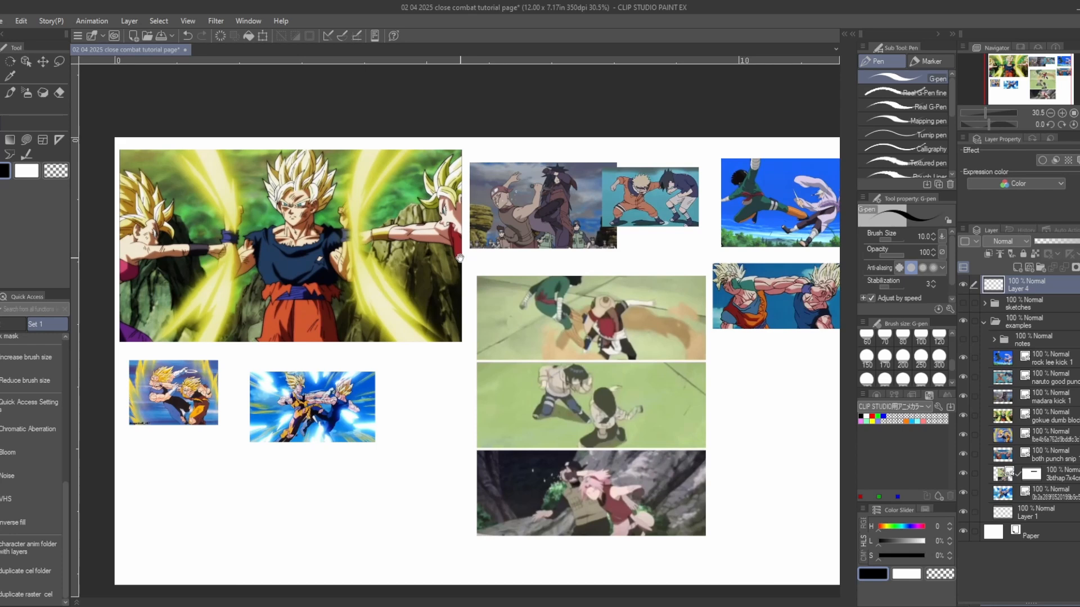
pyautogui.moveTo(453, 275); pyautogui.dragTo(503, 303)
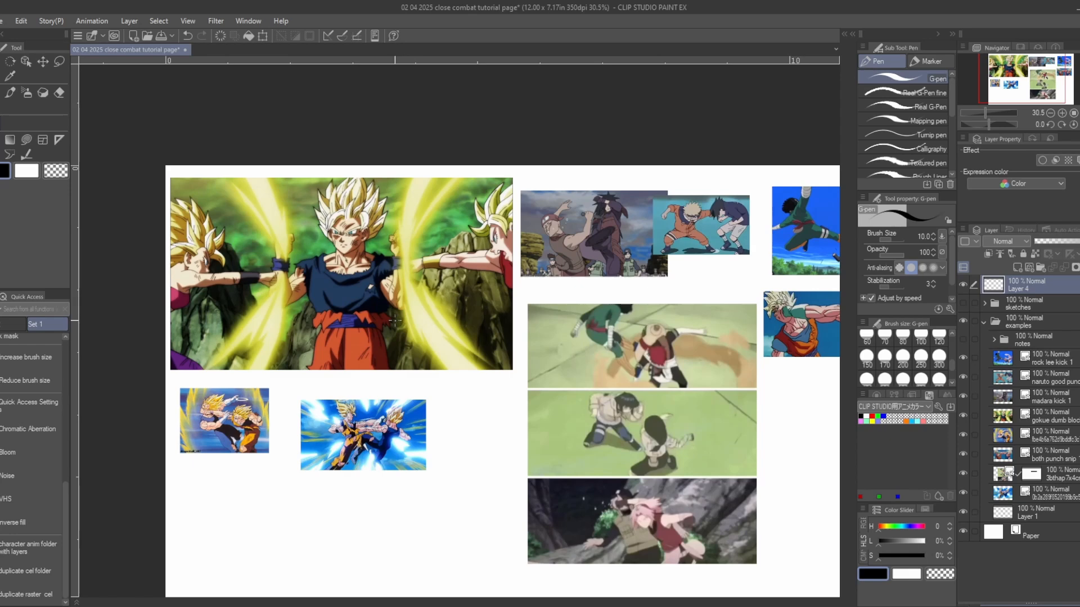
pyautogui.moveTo(592, 372); pyautogui.dragTo(519, 375)
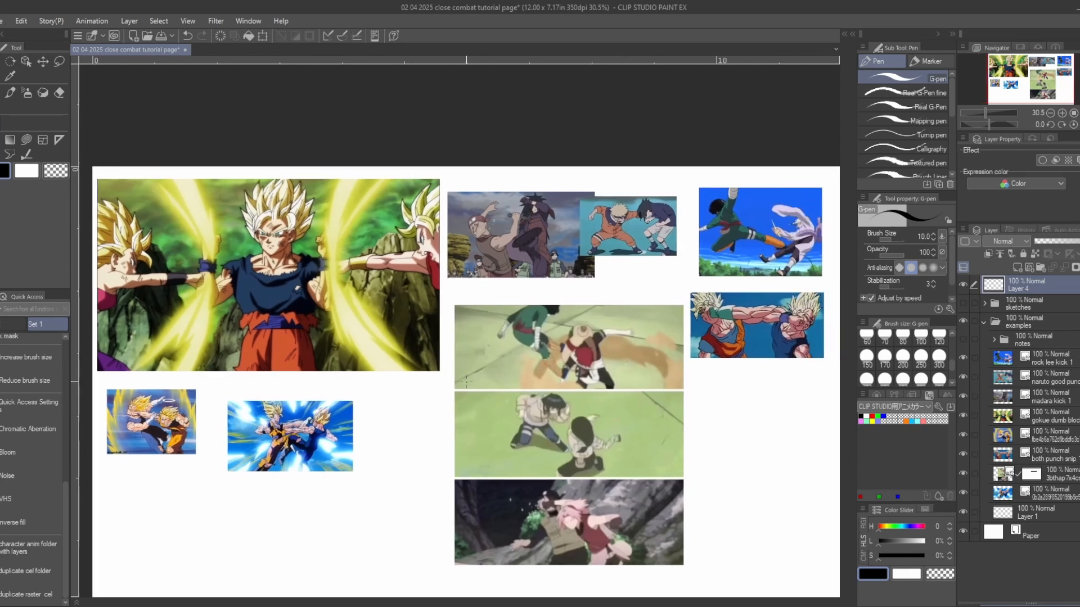
pyautogui.moveTo(399, 366); pyautogui.dragTo(505, 363)
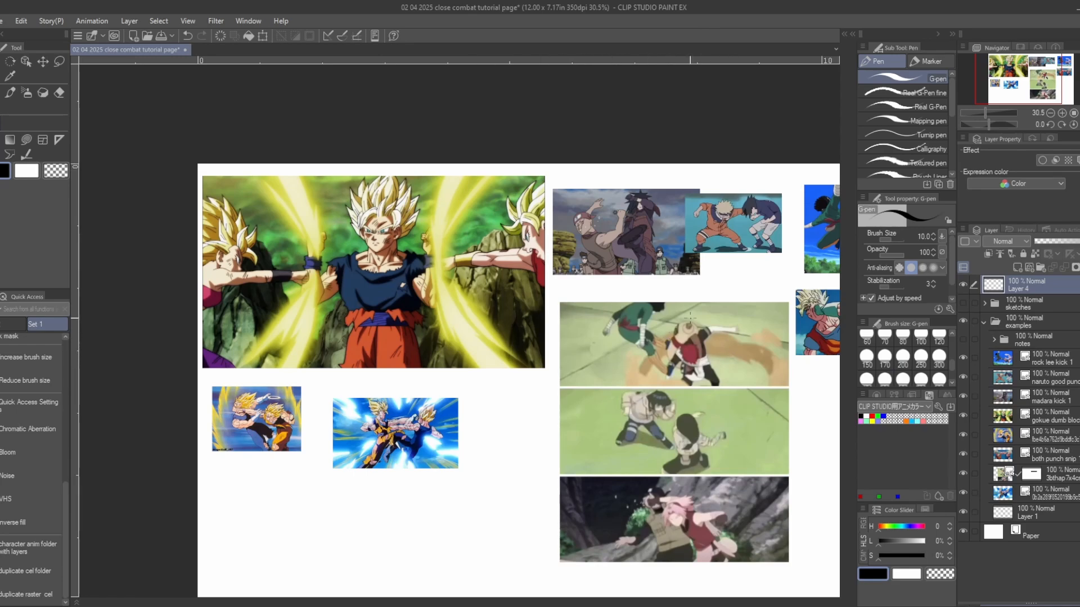
pyautogui.moveTo(698, 283); pyautogui.dragTo(643, 309)
pyautogui.scroll(10, 676, 248)
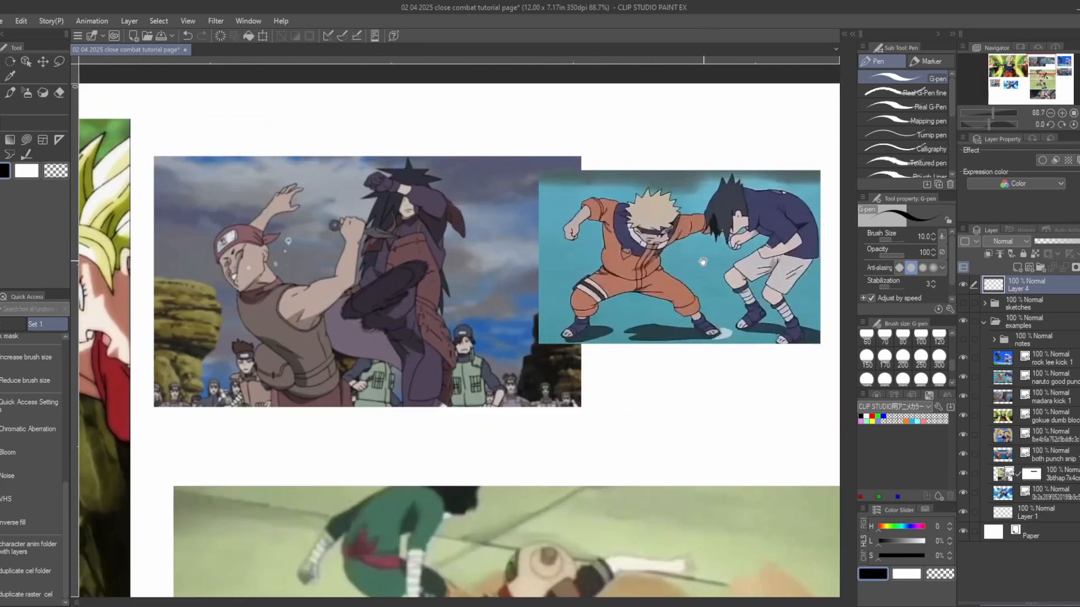
pyautogui.moveTo(702, 262); pyautogui.dragTo(596, 291)
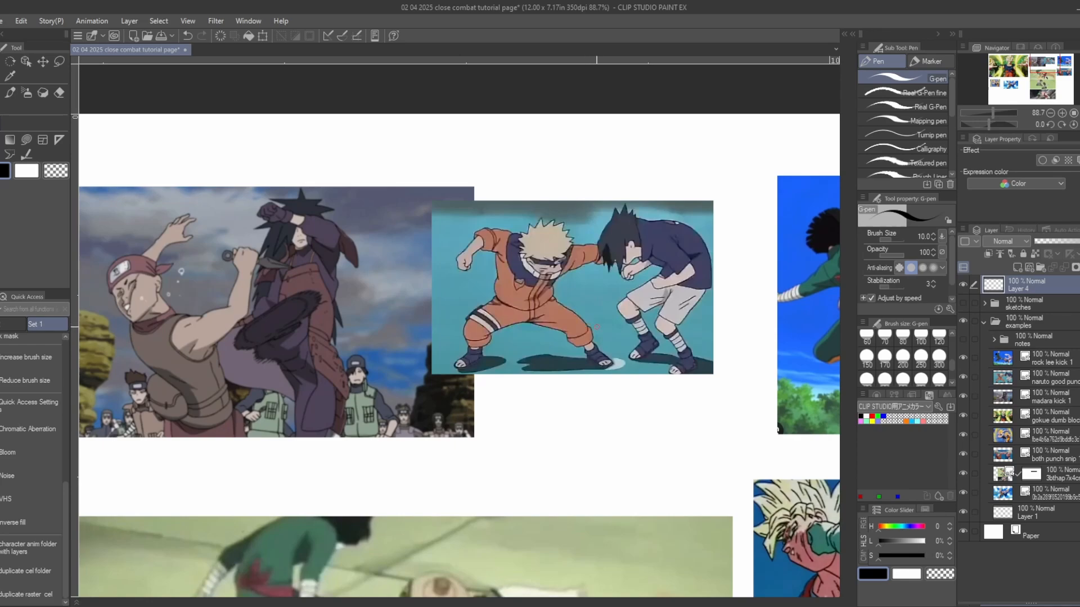
pyautogui.scroll(-3, 586, 325)
pyautogui.moveTo(567, 399); pyautogui.dragTo(697, 376)
pyautogui.scroll(-3, 590, 374)
pyautogui.moveTo(304, 374); pyautogui.dragTo(429, 387)
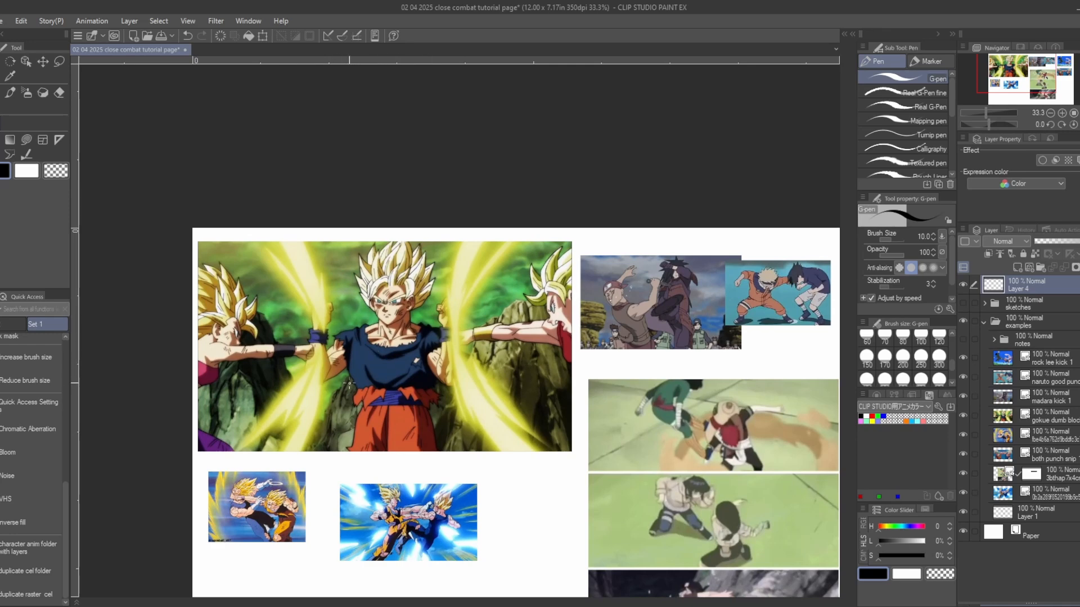
pyautogui.scroll(1, 490, 333)
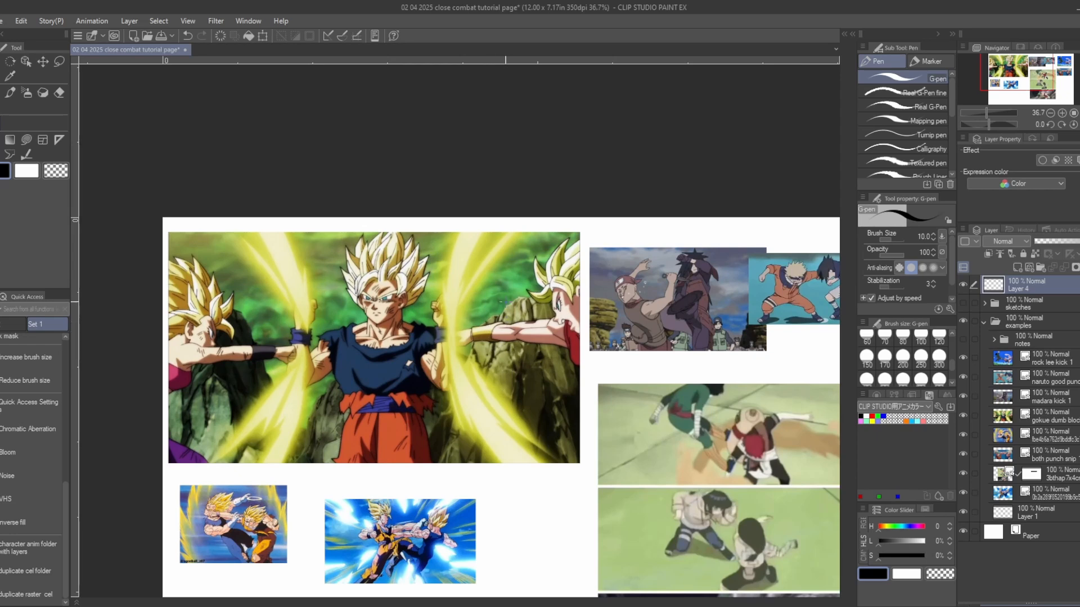
# - Sketch a simple figure and a long outstretched limb beside it in the blank space below the blue-burst fight image, and clear the sketch
pyautogui.moveTo(505, 301); pyautogui.dragTo(561, 104)
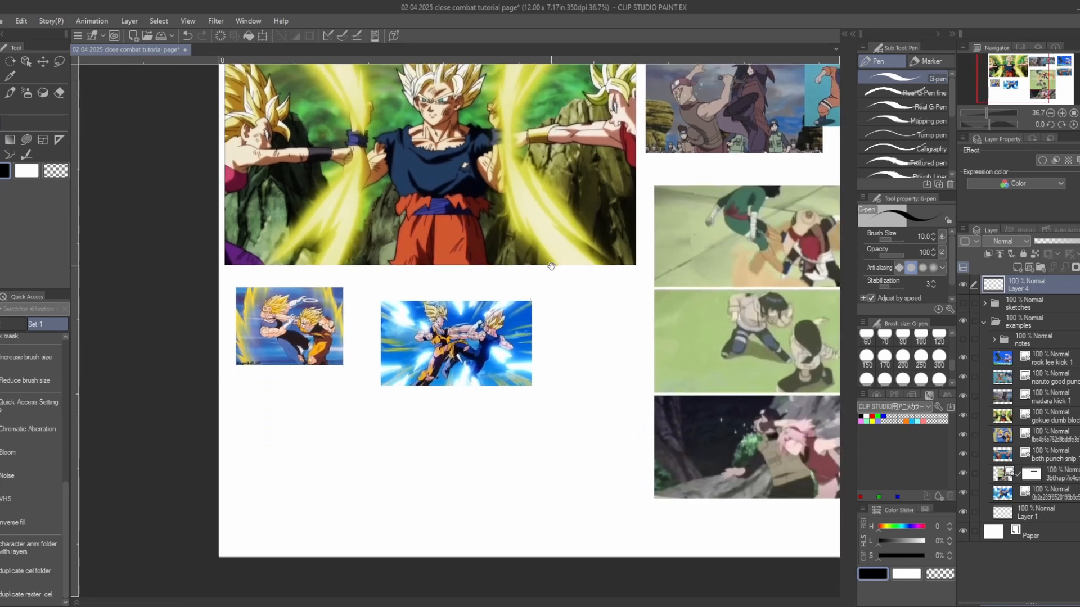
pyautogui.moveTo(520, 366); pyautogui.dragTo(543, 322)
pyautogui.scroll(3, 545, 363)
pyautogui.moveTo(545, 363); pyautogui.dragTo(586, 346)
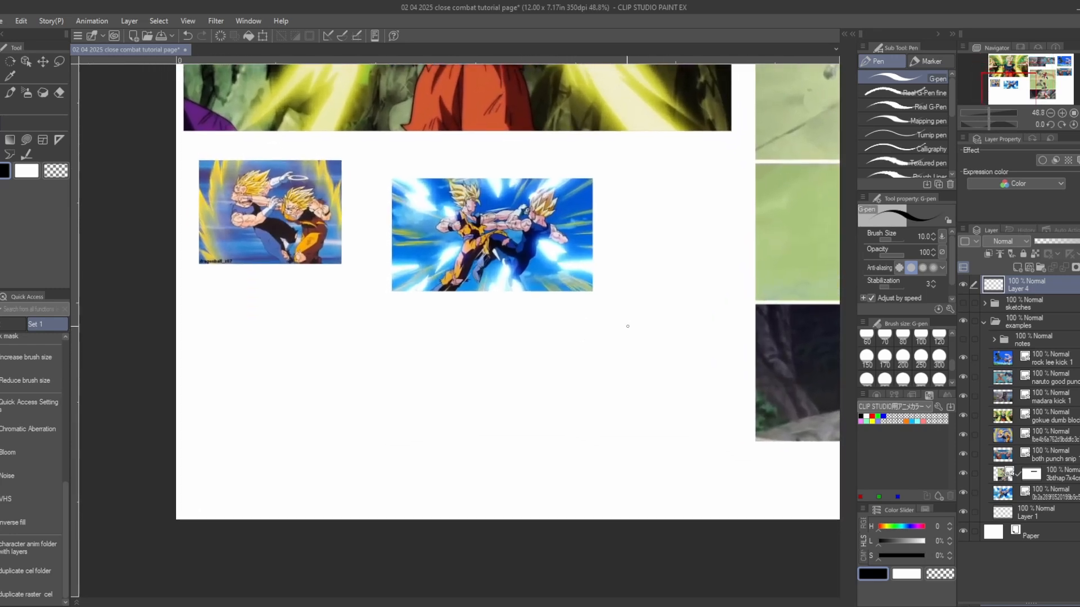
pyautogui.moveTo(587, 332)
pyautogui.mouseDown()
pyautogui.moveTo(571, 358)
pyautogui.moveTo(602, 363)
pyautogui.moveTo(558, 401)
pyautogui.mouseUp()
pyautogui.moveTo(593, 366); pyautogui.dragTo(594, 402)
pyautogui.moveTo(611, 364)
pyautogui.mouseDown()
pyautogui.moveTo(622, 349)
pyautogui.moveTo(628, 356)
pyautogui.mouseUp()
pyautogui.moveTo(621, 356)
pyautogui.mouseDown()
pyautogui.moveTo(661, 353)
pyautogui.moveTo(623, 368)
pyautogui.moveTo(727, 343)
pyautogui.mouseUp()
pyautogui.moveTo(727, 344)
pyautogui.mouseDown()
pyautogui.moveTo(731, 373)
pyautogui.moveTo(729, 351)
pyautogui.moveTo(744, 376)
pyautogui.moveTo(721, 383)
pyautogui.moveTo(727, 364)
pyautogui.moveTo(695, 327)
pyautogui.moveTo(711, 343)
pyautogui.moveTo(700, 326)
pyautogui.moveTo(692, 350)
pyautogui.moveTo(713, 343)
pyautogui.mouseUp()
pyautogui.hotkey('ctrl', 'z')
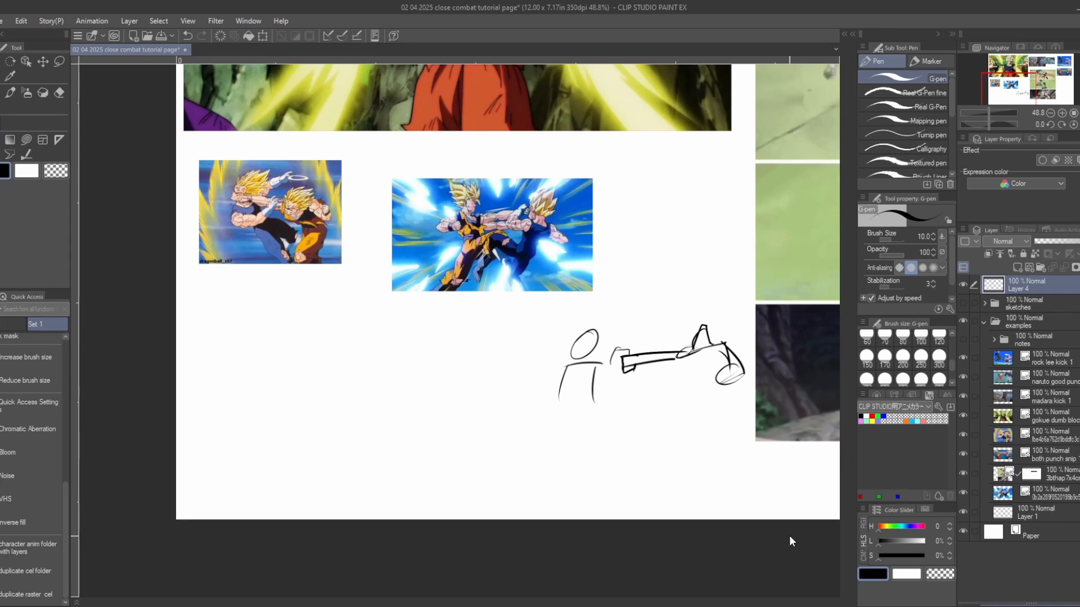
pyautogui.press('Delete')
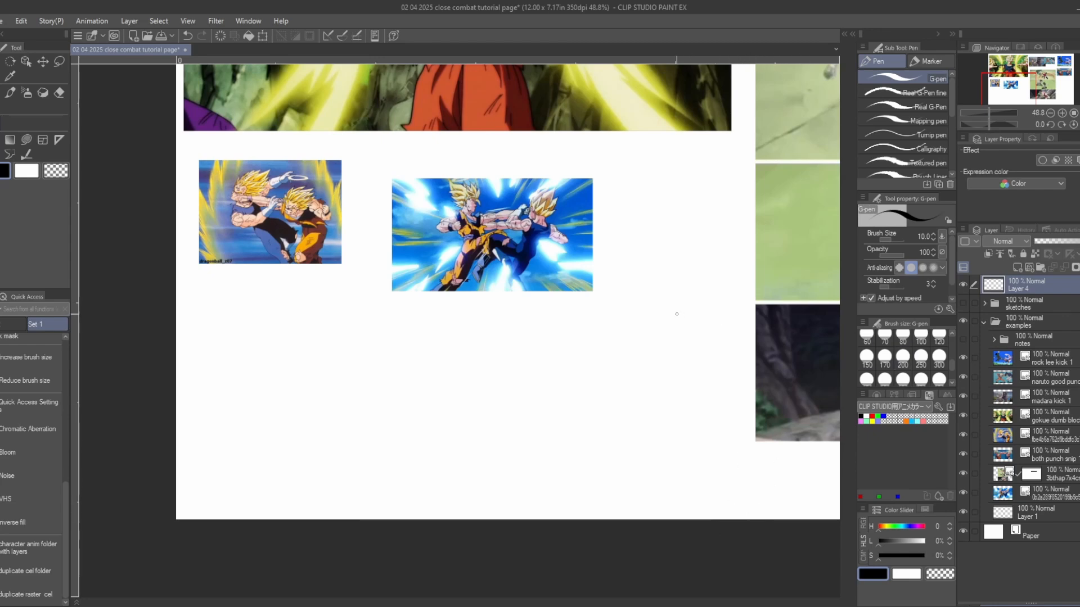
# - Examine the green-background double block image and the blue-burst image of two fighters trading blows
pyautogui.scroll(-2, 677, 315)
pyautogui.moveTo(635, 297); pyautogui.dragTo(586, 376)
pyautogui.moveTo(611, 263); pyautogui.dragTo(572, 411)
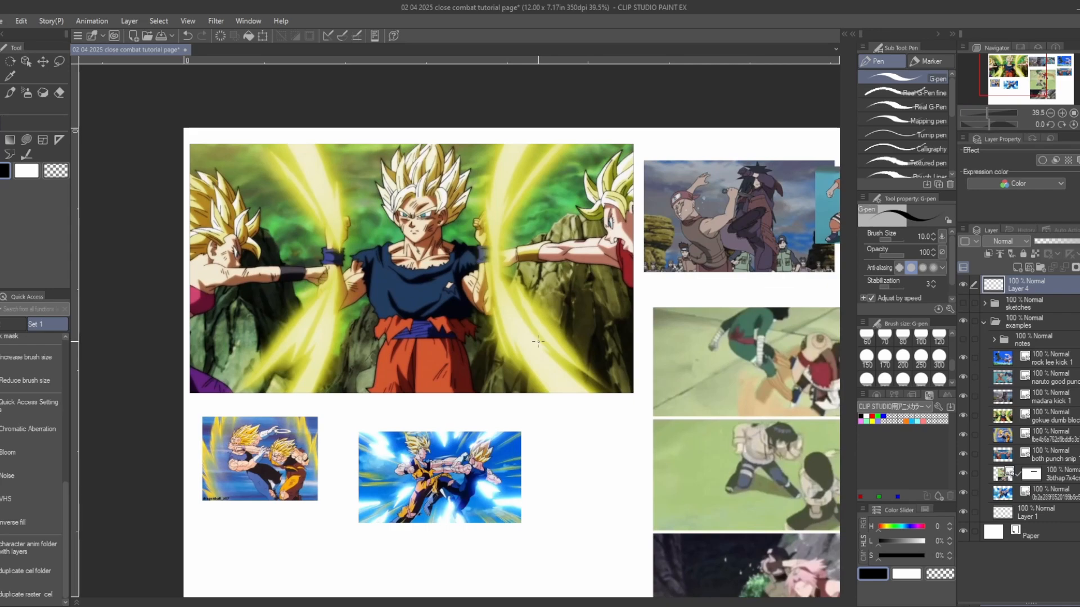
pyautogui.scroll(4, 461, 453)
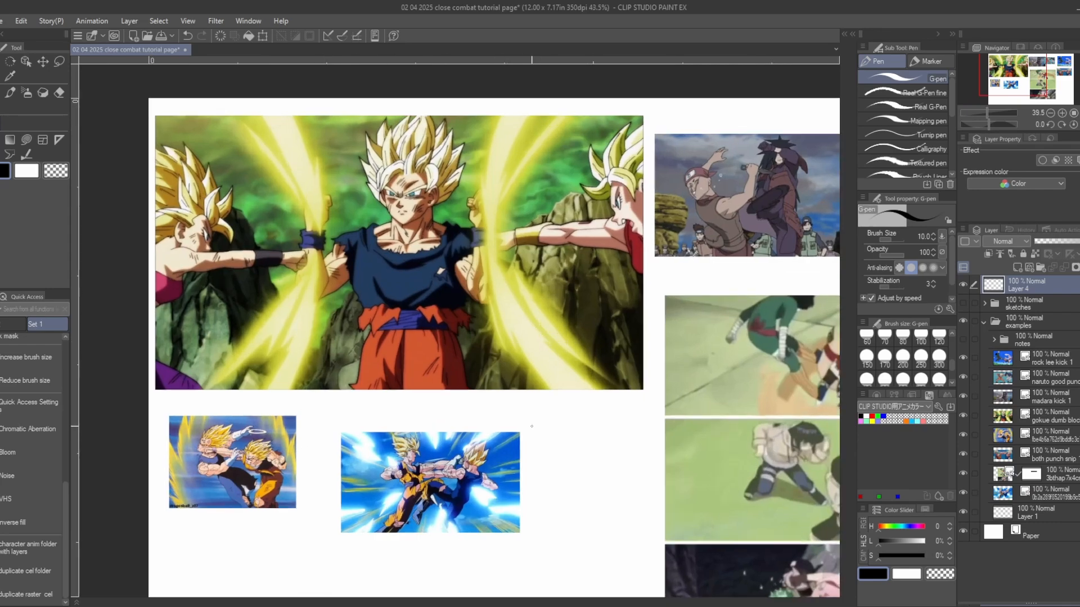
pyautogui.scroll(1, 422, 465)
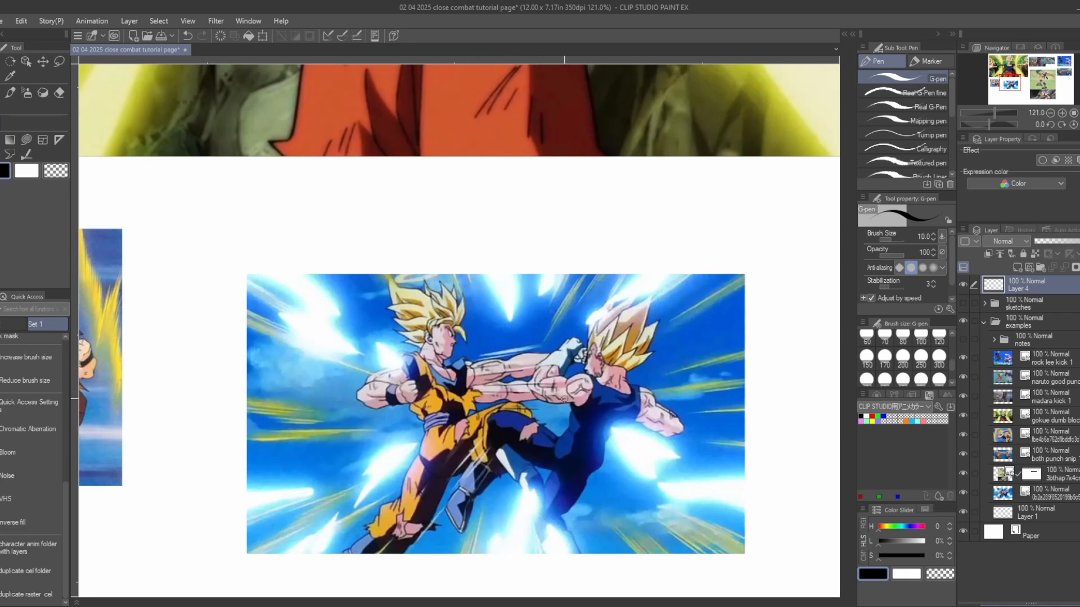
pyautogui.scroll(-4, 564, 398)
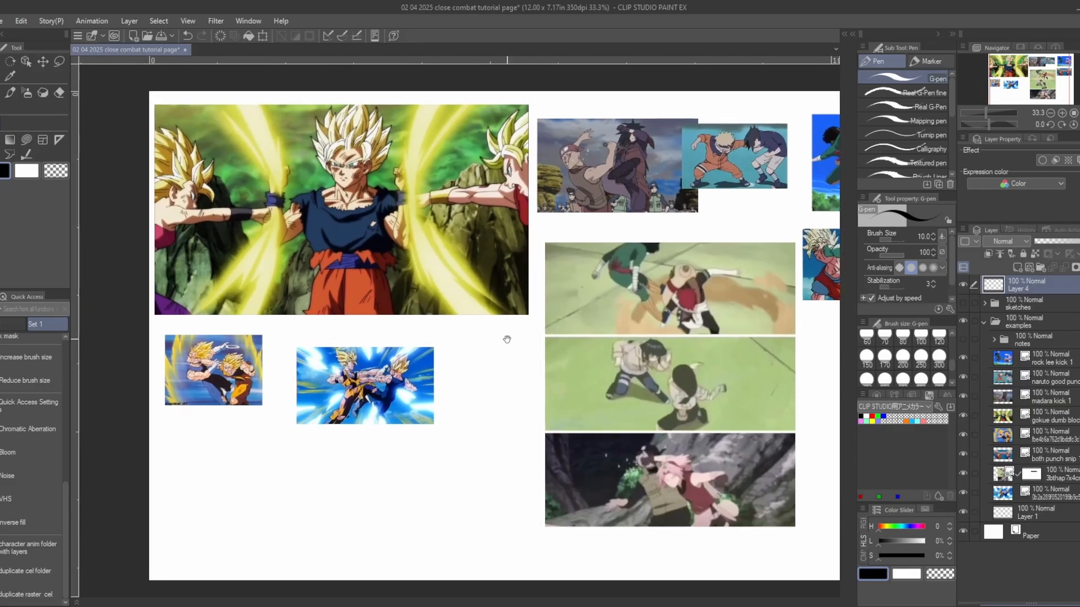
pyautogui.hscroll(1, 460, 319)
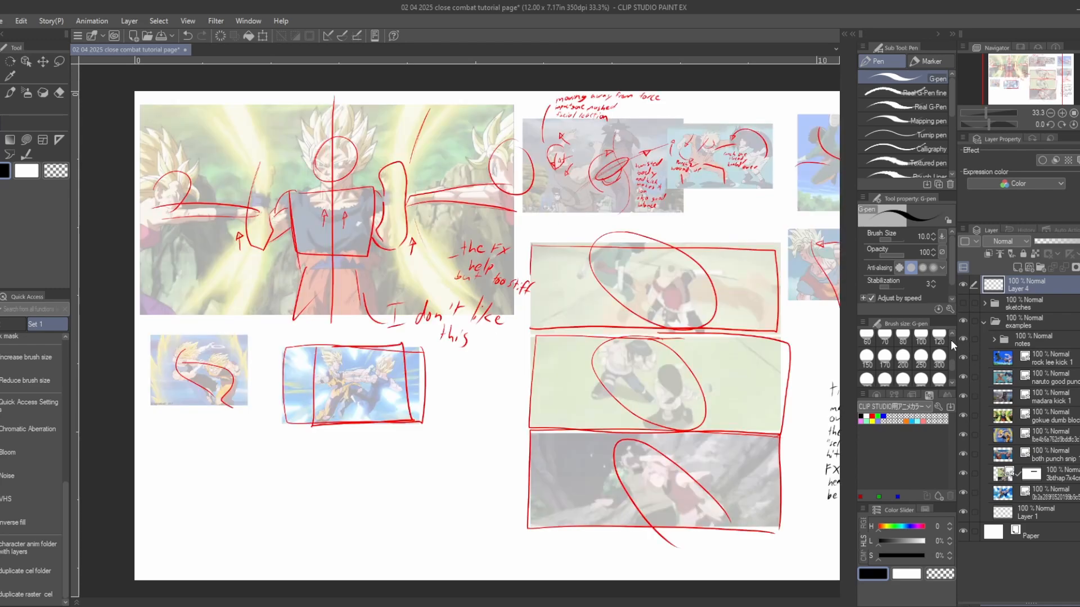
# - Show the notes folder inside the examples folder and read the handwritten notes about tighter frames
pyautogui.hscroll(5, 455, 326)
pyautogui.moveTo(631, 330); pyautogui.dragTo(701, 293)
pyautogui.scroll(5, 540, 334)
pyautogui.scroll(2, 523, 334)
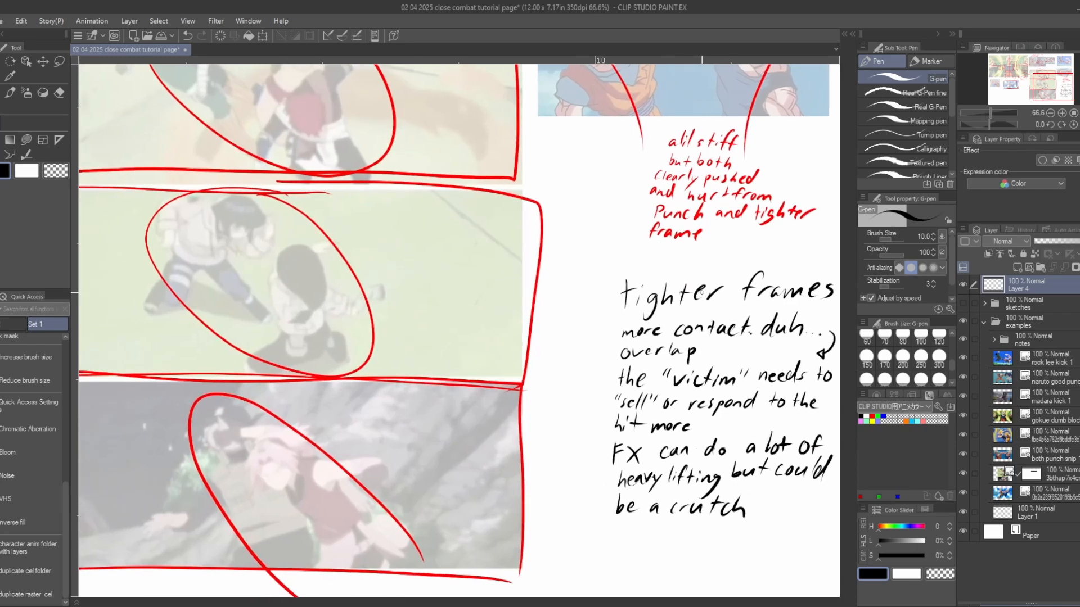
pyautogui.moveTo(714, 287); pyautogui.dragTo(641, 284)
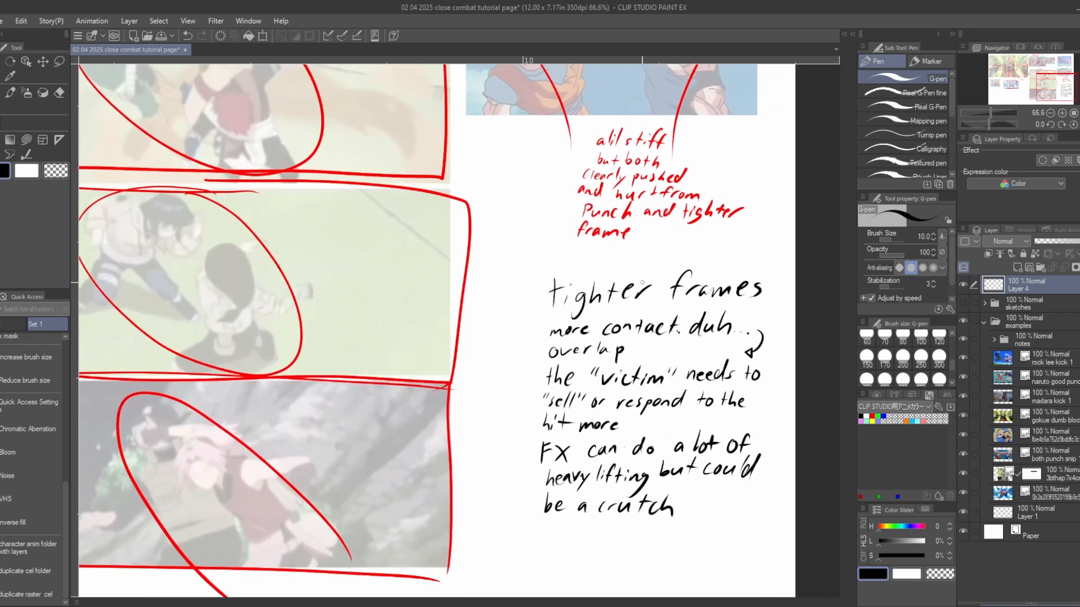
pyautogui.moveTo(554, 300); pyautogui.dragTo(602, 112)
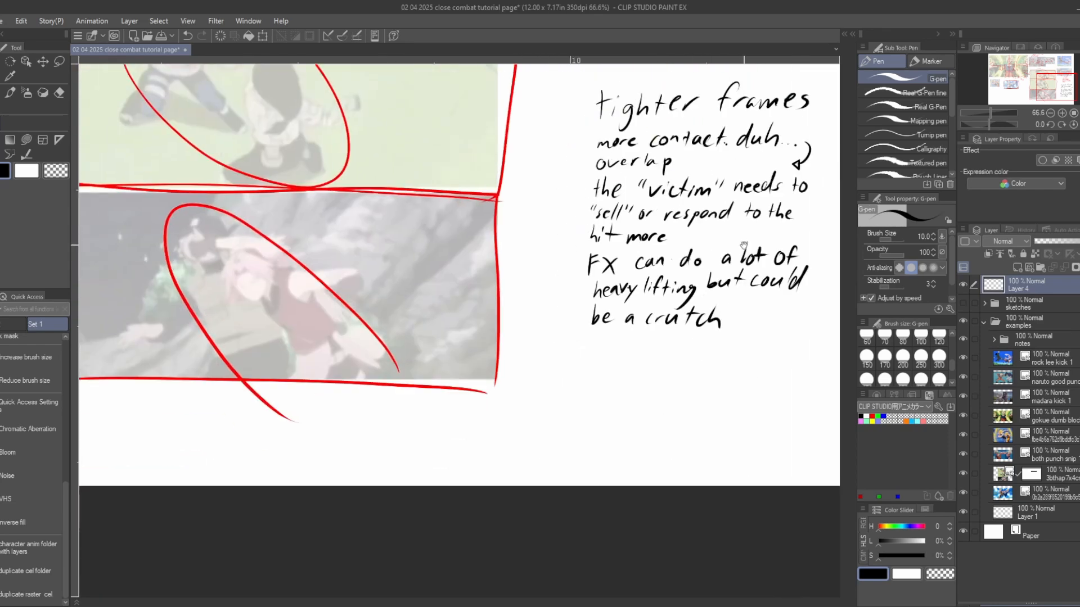
# - Sketch two small stick figures far apart below the handwritten notes, with long limbs reaching toward each other
pyautogui.moveTo(611, 360)
pyautogui.mouseDown()
pyautogui.moveTo(591, 406)
pyautogui.moveTo(613, 381)
pyautogui.moveTo(626, 400)
pyautogui.moveTo(617, 388)
pyautogui.moveTo(653, 388)
pyautogui.moveTo(699, 366)
pyautogui.mouseUp()
pyautogui.hotkey('ctrl', 'z')
pyautogui.moveTo(791, 478); pyautogui.dragTo(705, 485)
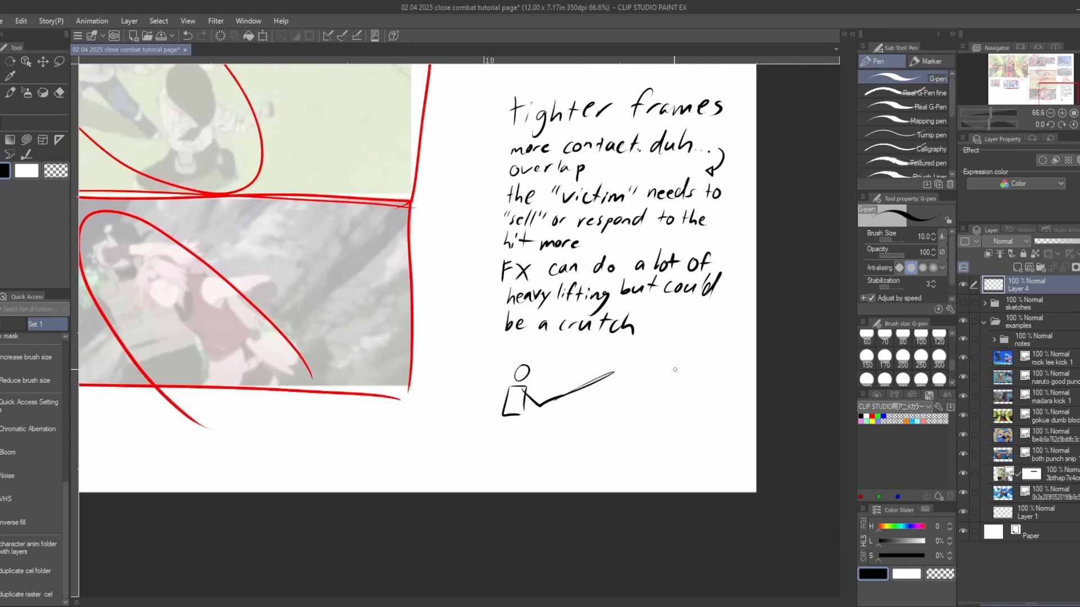
pyautogui.moveTo(597, 372)
pyautogui.mouseDown()
pyautogui.moveTo(672, 417)
pyautogui.moveTo(655, 414)
pyautogui.moveTo(701, 392)
pyautogui.moveTo(703, 364)
pyautogui.moveTo(712, 370)
pyautogui.mouseUp()
pyautogui.moveTo(695, 375); pyautogui.dragTo(697, 418)
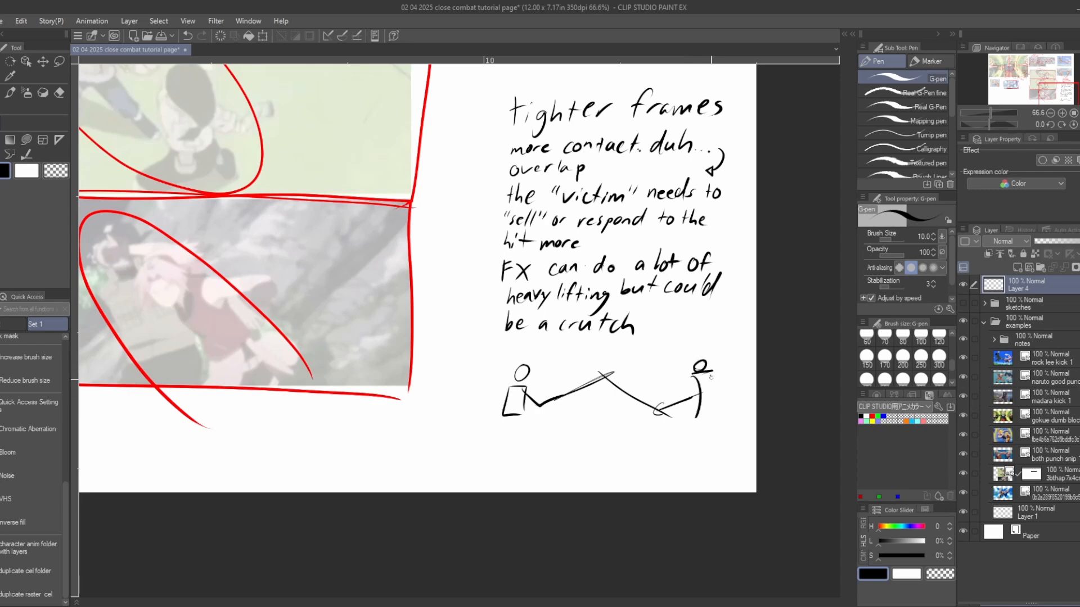
# - Redraw the second stick figure with a bolder head and body, and draw a wide rectangular frame around both figures
pyautogui.hotkey('ctrl', 'z')
pyautogui.hotkey('ctrl', 'z')
pyautogui.hotkey('ctrl', 'z')
pyautogui.moveTo(657, 381)
pyautogui.mouseDown()
pyautogui.moveTo(716, 382)
pyautogui.moveTo(679, 382)
pyautogui.moveTo(700, 416)
pyautogui.moveTo(701, 382)
pyautogui.moveTo(715, 381)
pyautogui.moveTo(714, 419)
pyautogui.mouseUp()
pyautogui.moveTo(702, 368)
pyautogui.mouseDown()
pyautogui.moveTo(659, 416)
pyautogui.moveTo(685, 412)
pyautogui.mouseUp()
pyautogui.moveTo(498, 350)
pyautogui.mouseDown()
pyautogui.moveTo(493, 430)
pyautogui.moveTo(737, 348)
pyautogui.moveTo(729, 429)
pyautogui.mouseUp()
pyautogui.moveTo(500, 428); pyautogui.dragTo(780, 442)
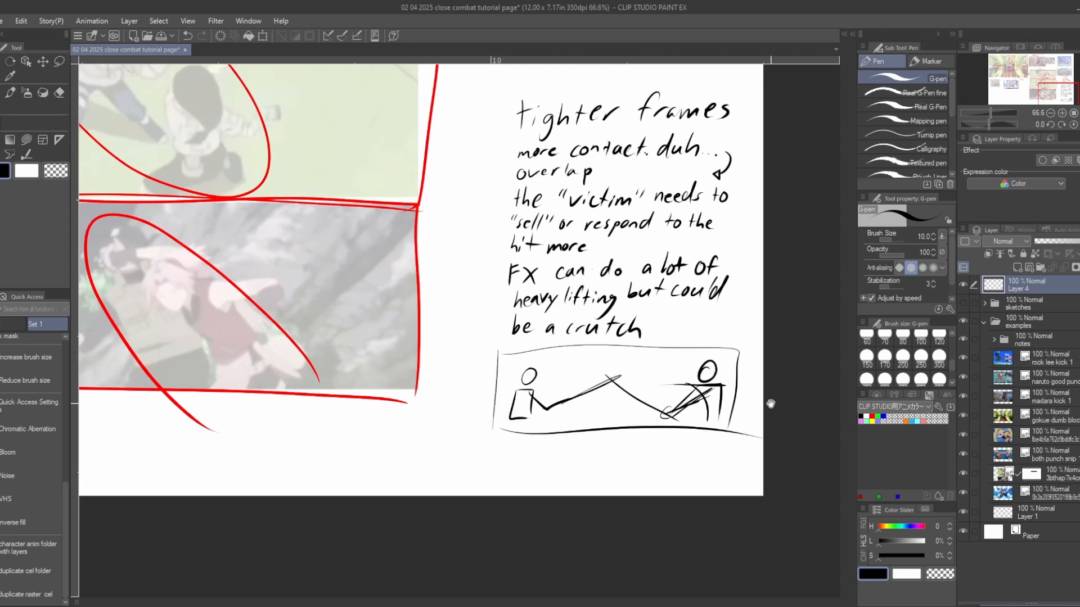
# - Sketch two more stick figures closer together beneath the wide frame, each with a bent arm
pyautogui.moveTo(644, 426)
pyautogui.mouseDown()
pyautogui.moveTo(679, 374)
pyautogui.moveTo(684, 393)
pyautogui.mouseUp()
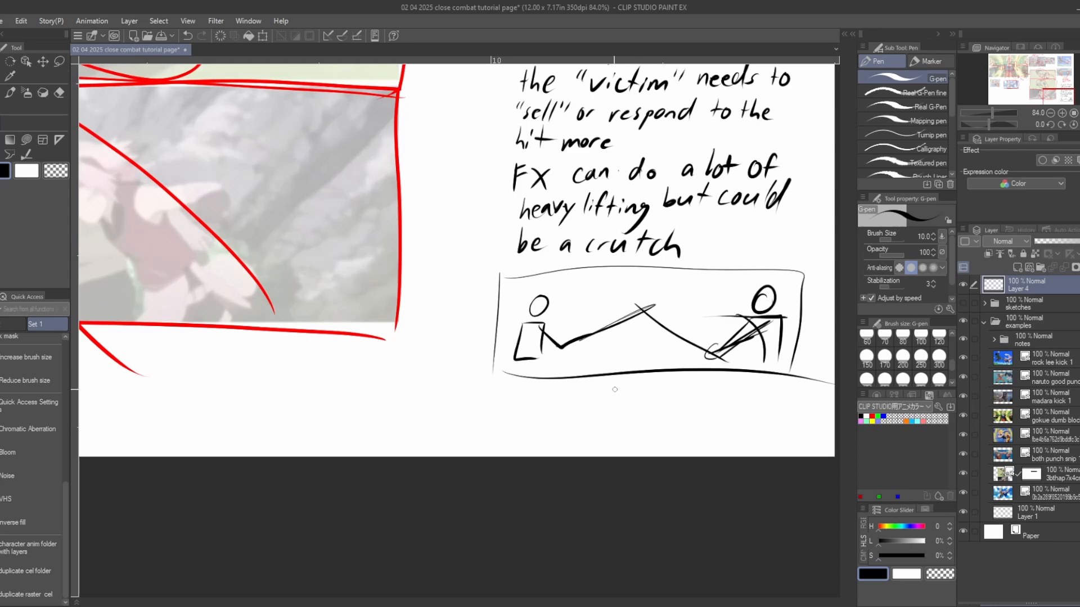
pyautogui.moveTo(612, 387)
pyautogui.mouseDown()
pyautogui.moveTo(602, 398)
pyautogui.moveTo(625, 390)
pyautogui.moveTo(625, 411)
pyautogui.moveTo(583, 443)
pyautogui.moveTo(610, 411)
pyautogui.moveTo(658, 405)
pyautogui.moveTo(632, 433)
pyautogui.mouseUp()
pyautogui.moveTo(715, 401)
pyautogui.mouseDown()
pyautogui.moveTo(722, 390)
pyautogui.moveTo(744, 401)
pyautogui.moveTo(724, 433)
pyautogui.moveTo(744, 439)
pyautogui.mouseUp()
pyautogui.moveTo(718, 434); pyautogui.dragTo(743, 438)
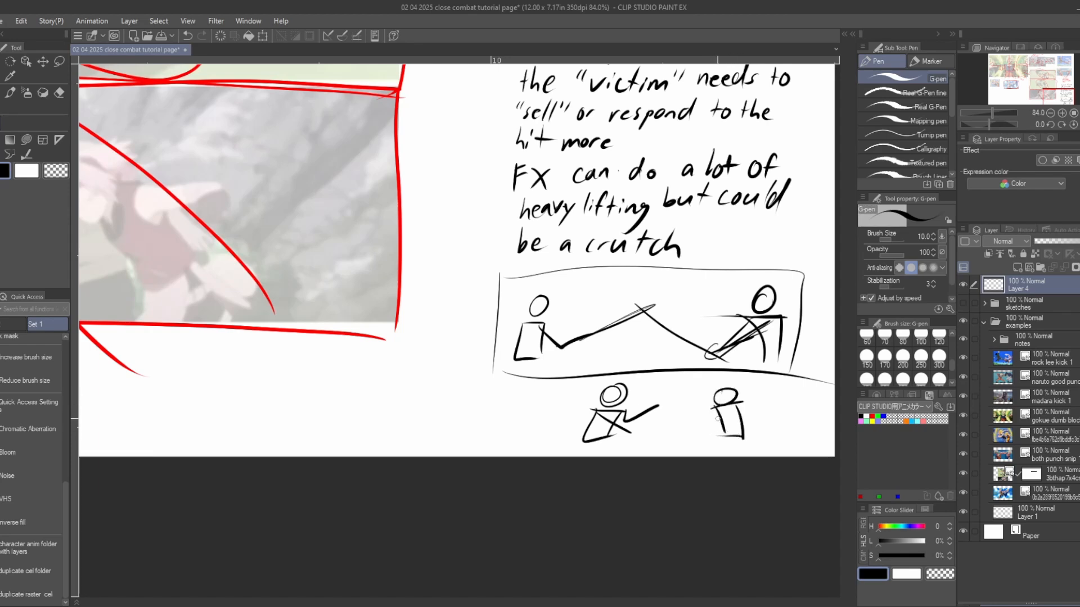
pyautogui.moveTo(720, 402)
pyautogui.mouseDown()
pyautogui.moveTo(709, 424)
pyautogui.moveTo(713, 409)
pyautogui.moveTo(685, 406)
pyautogui.moveTo(725, 421)
pyautogui.moveTo(714, 417)
pyautogui.mouseUp()
pyautogui.hotkey('ctrl', 'z')
pyautogui.hotkey('ctrl', 'z')
# - Lasso the two lower figures, enlarge them and place them just below the wide frame
pyautogui.press('m')
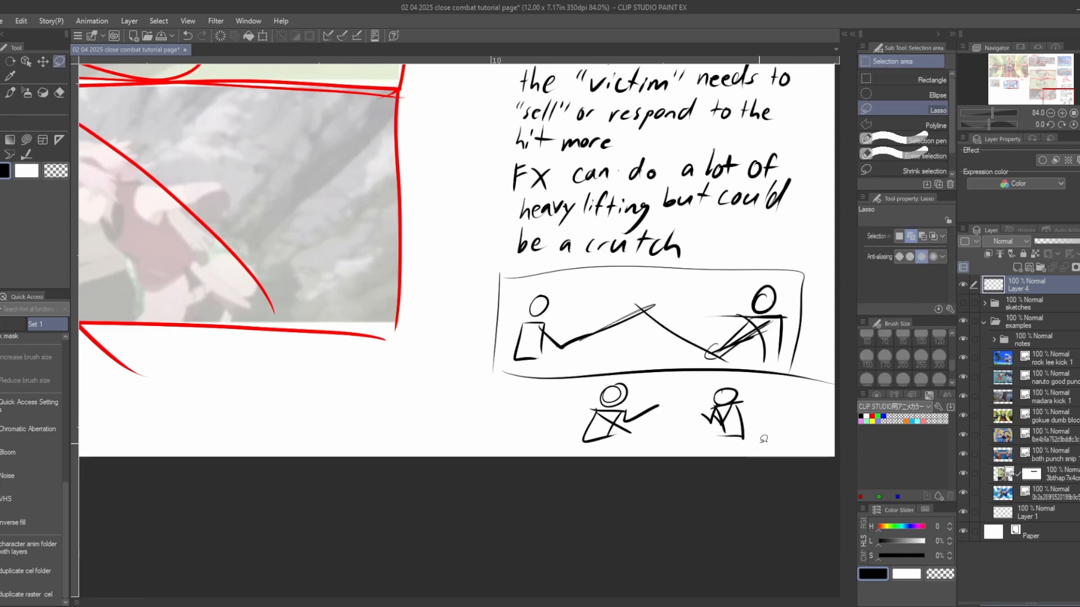
pyautogui.moveTo(763, 438)
pyautogui.mouseDown()
pyautogui.moveTo(626, 447)
pyautogui.moveTo(562, 404)
pyautogui.moveTo(620, 376)
pyautogui.moveTo(687, 369)
pyautogui.moveTo(757, 409)
pyautogui.mouseUp()
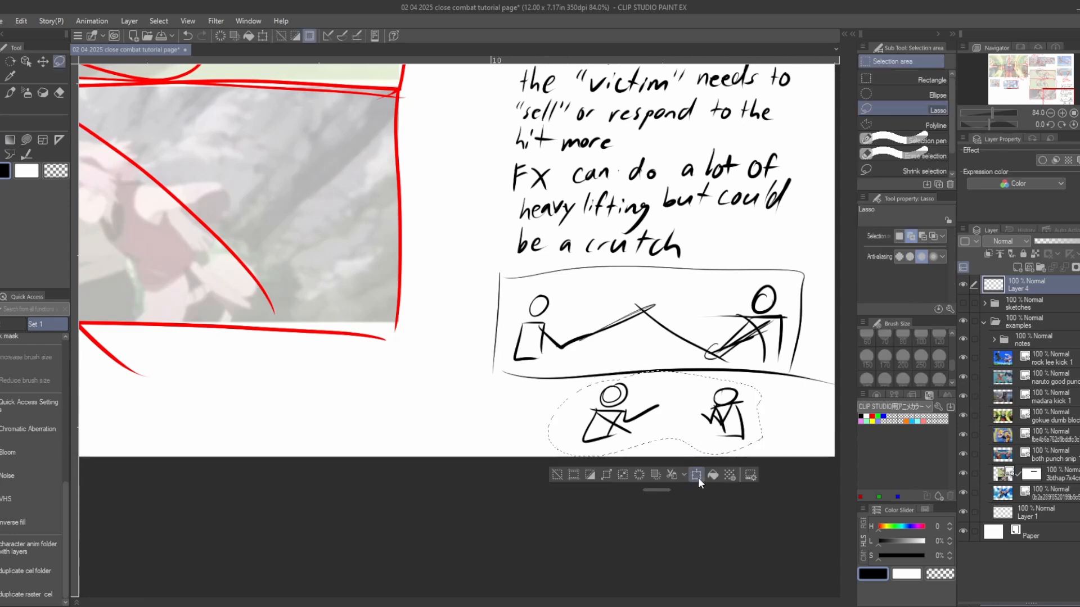
pyautogui.click(698, 477)
pyautogui.moveTo(685, 443)
pyautogui.mouseDown()
pyautogui.moveTo(728, 414)
pyautogui.moveTo(753, 335)
pyautogui.moveTo(722, 344)
pyautogui.moveTo(693, 394)
pyautogui.mouseUp()
pyautogui.moveTo(789, 349); pyautogui.dragTo(728, 429)
pyautogui.press('Return')
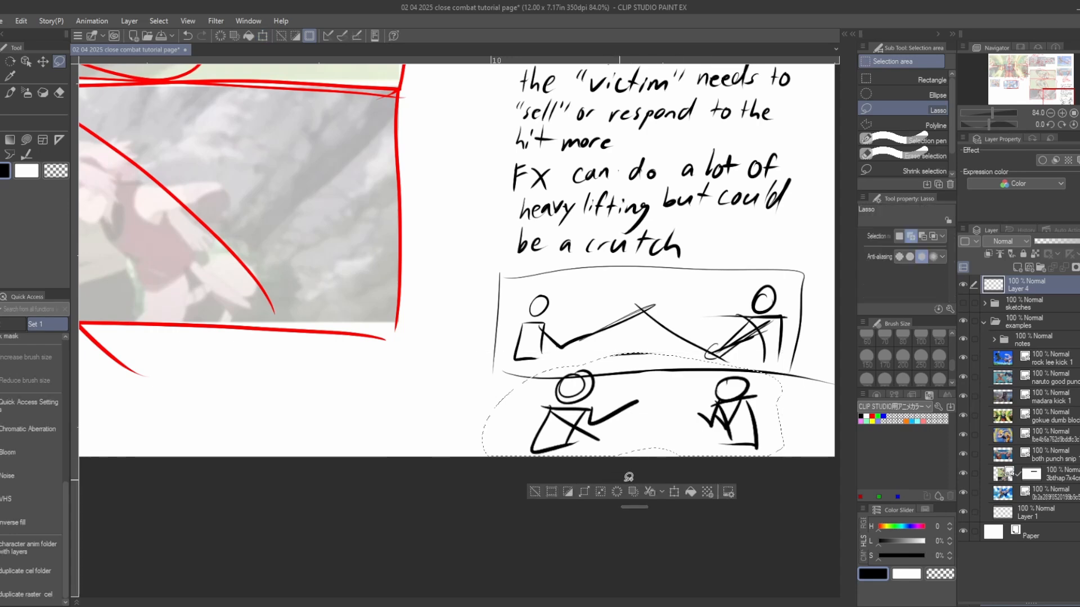
# - Deselect and draw vertical frame edges on both sides of the two enlarged figures with the G-pen
pyautogui.press('p')
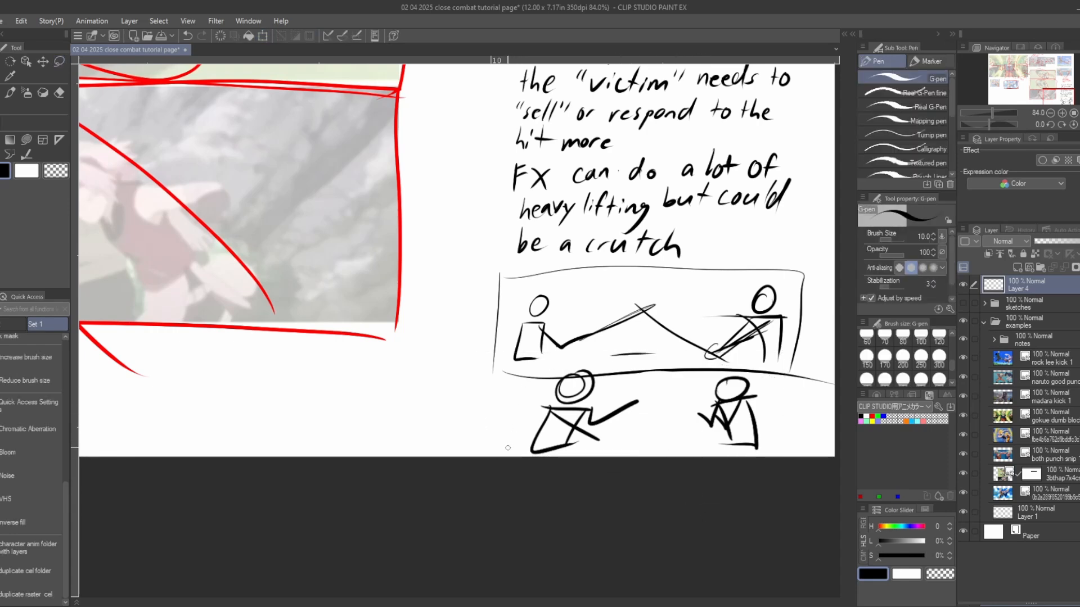
pyautogui.moveTo(511, 453); pyautogui.dragTo(516, 376)
pyautogui.moveTo(772, 373)
pyautogui.mouseDown()
pyautogui.moveTo(701, 461)
pyautogui.moveTo(811, 406)
pyautogui.moveTo(768, 362)
pyautogui.moveTo(686, 404)
pyautogui.moveTo(727, 454)
pyautogui.moveTo(764, 440)
pyautogui.moveTo(734, 445)
pyautogui.mouseUp()
# - Move the lower frame's second figure and its adjacent frame edge closer to the first figure to tighten the composition
pyautogui.press('m')
pyautogui.click(751, 474)
pyautogui.click(682, 474)
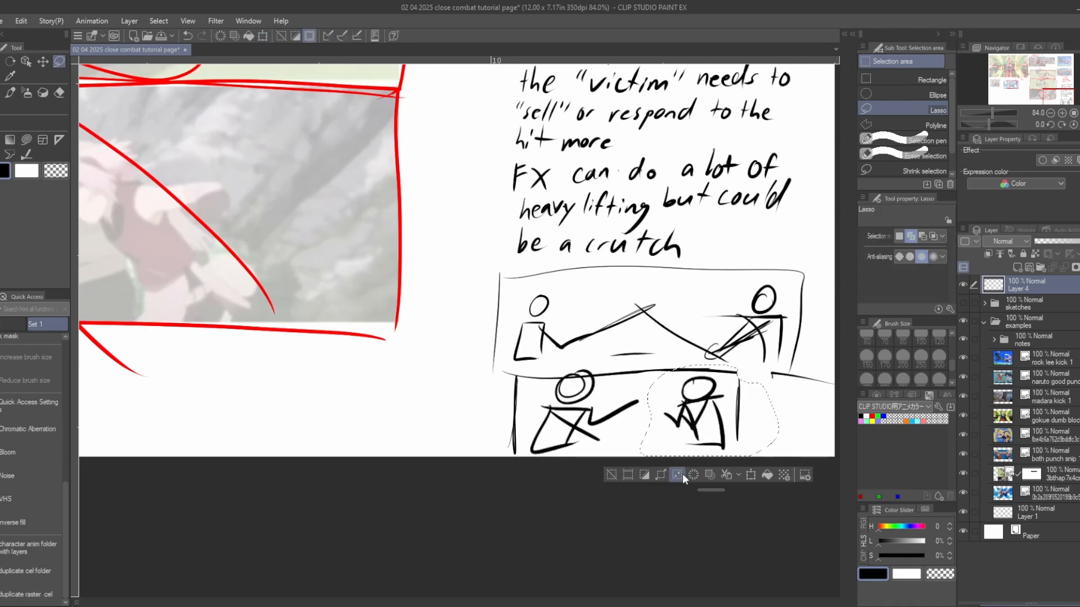
pyautogui.scroll(-3, 687, 470)
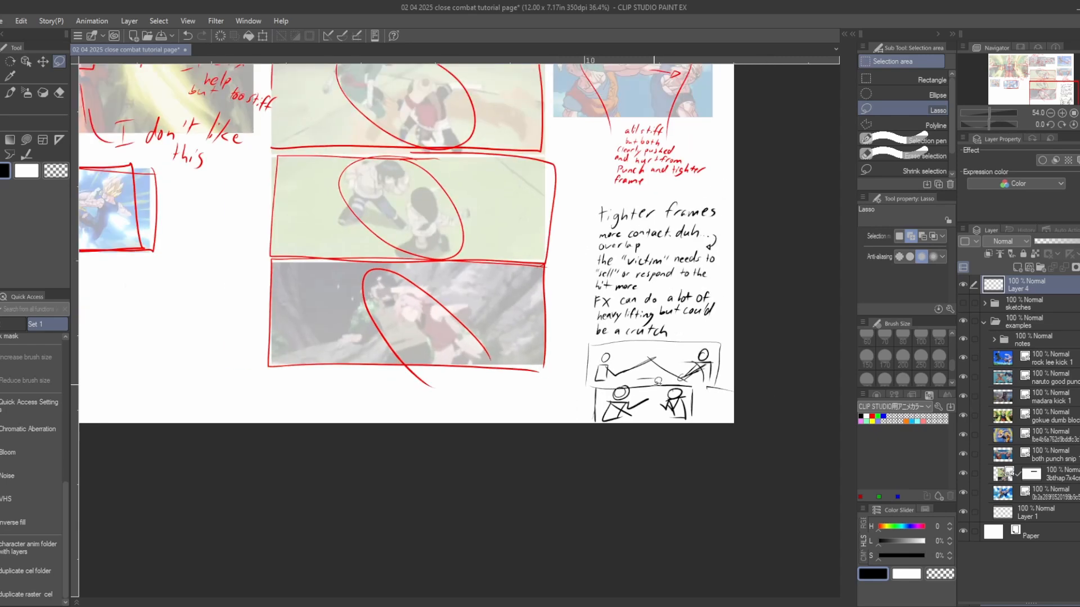
pyautogui.moveTo(498, 392); pyautogui.dragTo(494, 447)
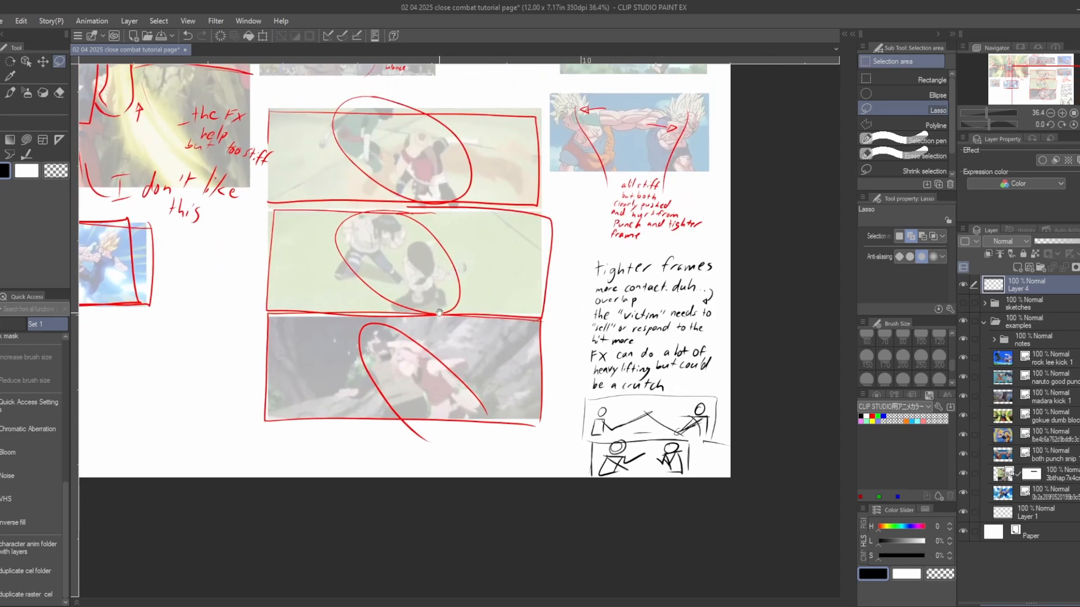
# - Examine the double-punch reference with the two blond fighters and the red notes beneath it
pyautogui.moveTo(481, 271); pyautogui.dragTo(487, 363)
pyautogui.scroll(5, 488, 364)
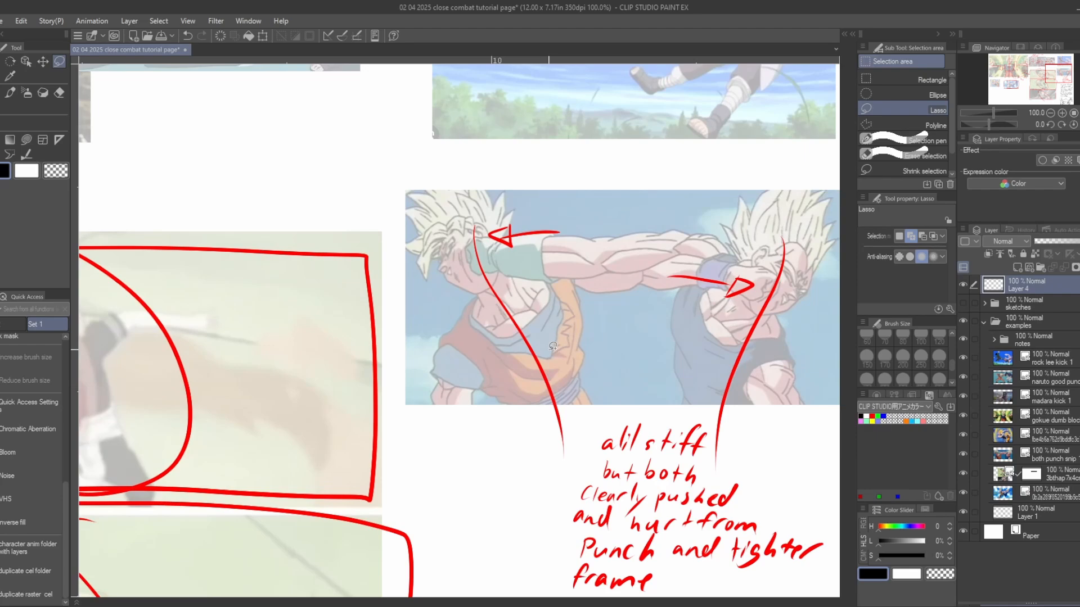
pyautogui.scroll(-5, 595, 308)
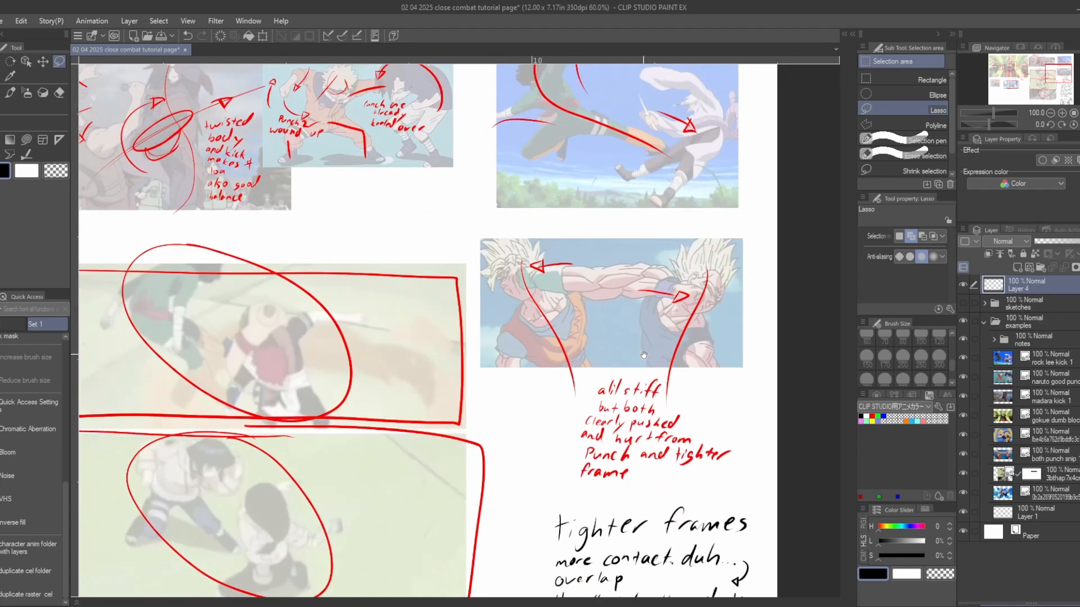
pyautogui.scroll(2, 749, 416)
pyautogui.moveTo(711, 433); pyautogui.dragTo(665, 376)
pyautogui.scroll(-1, 666, 376)
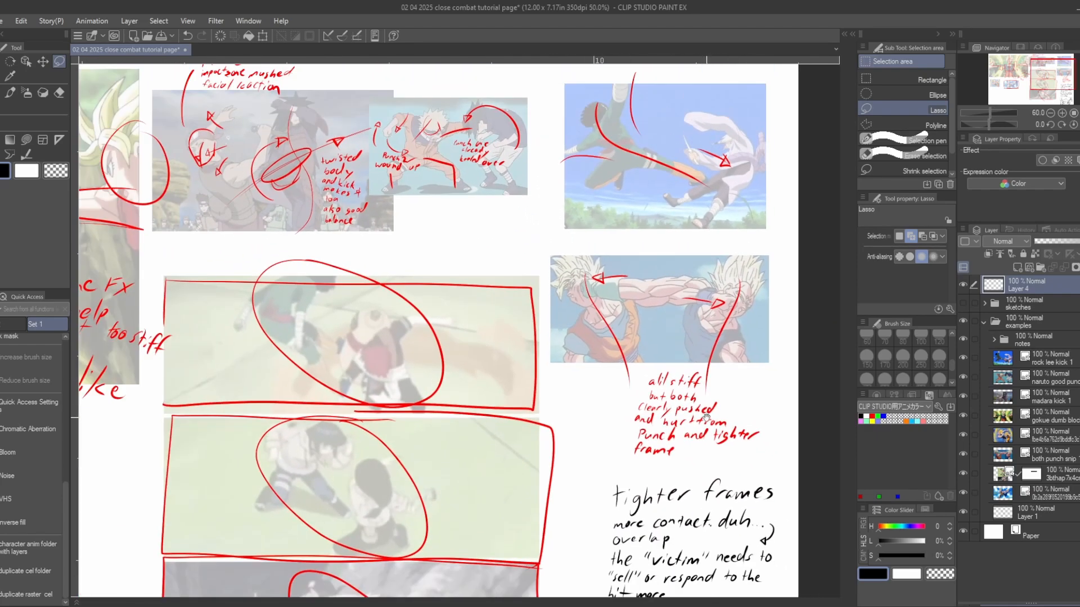
pyautogui.moveTo(708, 419); pyautogui.dragTo(676, 310)
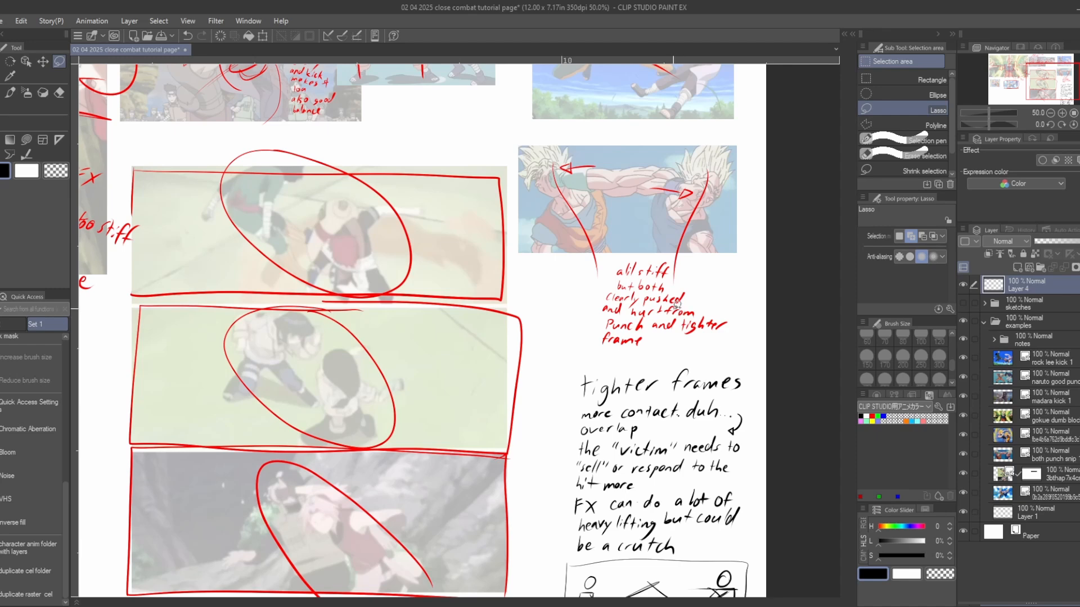
pyautogui.scroll(-1, 664, 467)
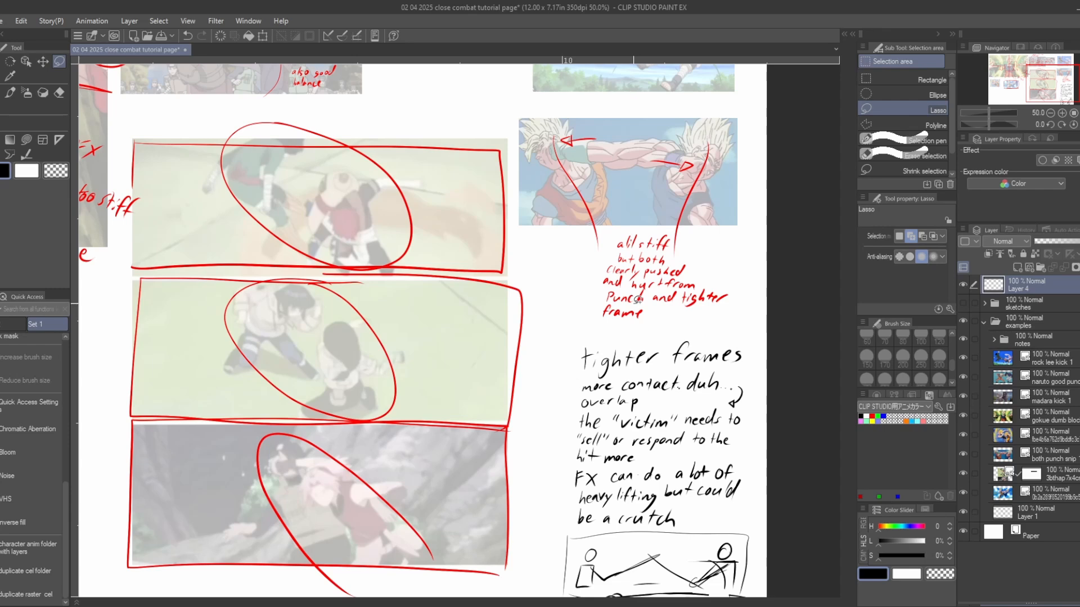
# - Review the handwritten "tighter frames" notes against the circled fight panels and the kick and punch references
pyautogui.scroll(-1, 637, 299)
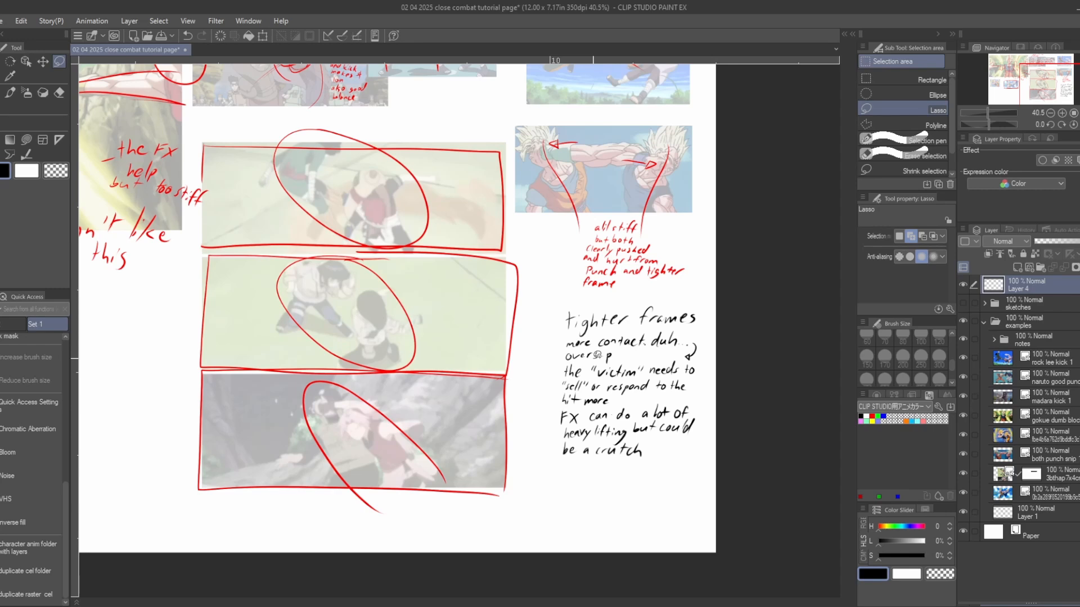
pyautogui.scroll(2, 615, 401)
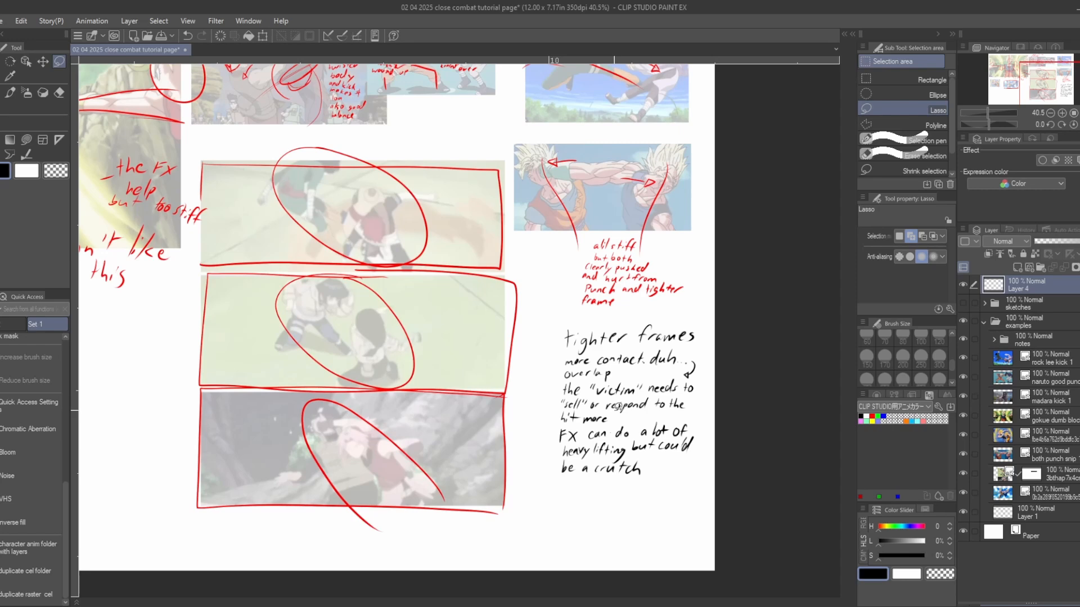
pyautogui.moveTo(496, 355); pyautogui.dragTo(532, 382)
pyautogui.scroll(-1, 540, 421)
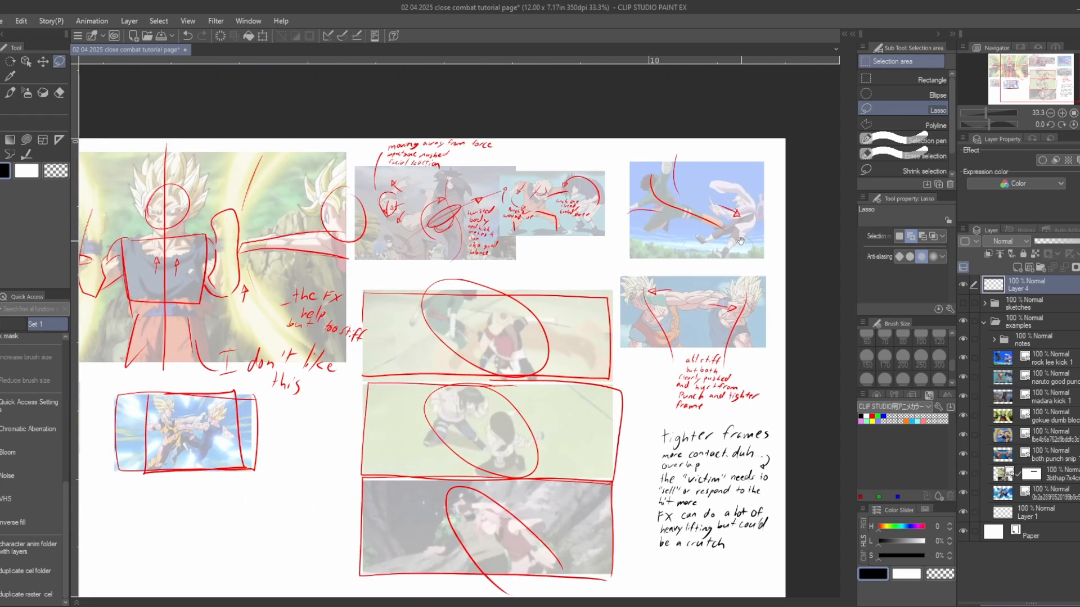
pyautogui.moveTo(722, 269); pyautogui.dragTo(701, 306)
pyautogui.moveTo(614, 307); pyautogui.dragTo(627, 280)
pyautogui.moveTo(729, 404); pyautogui.dragTo(684, 359)
pyautogui.moveTo(677, 398); pyautogui.dragTo(648, 357)
pyautogui.scroll(1, 629, 436)
pyautogui.scroll(1, 633, 432)
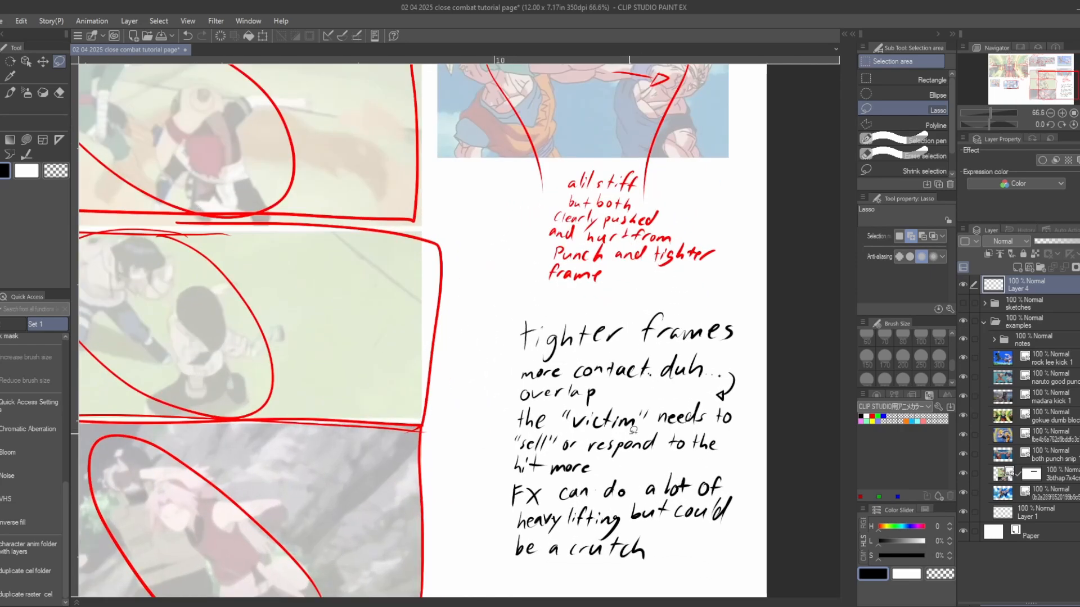
pyautogui.moveTo(593, 408); pyautogui.dragTo(561, 386)
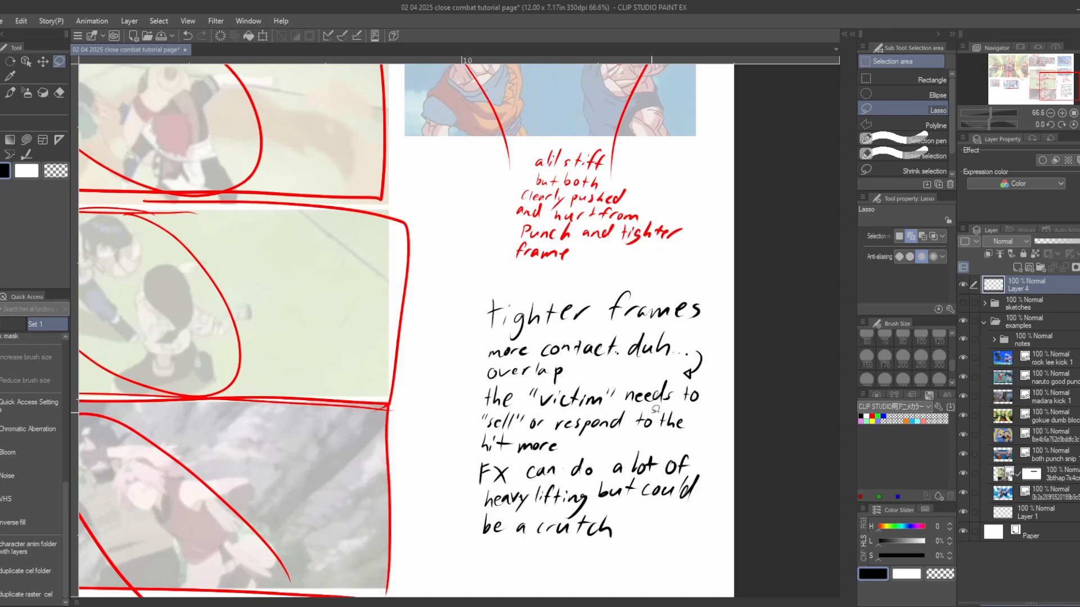
pyautogui.scroll(-1, 655, 409)
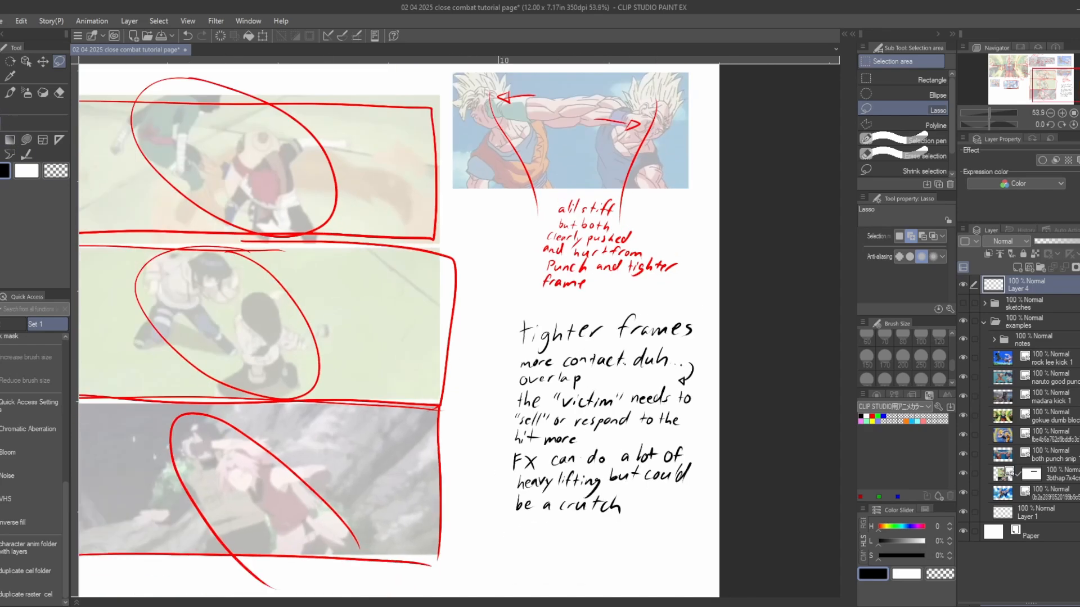
# - Sketch a black G-pen stick figure with a long outstretched arm in the blank area beside the three circled fight panels
pyautogui.press('p')
pyautogui.scroll(-2, 655, 409)
pyautogui.moveTo(360, 394); pyautogui.dragTo(521, 360)
pyautogui.moveTo(272, 357); pyautogui.dragTo(523, 362)
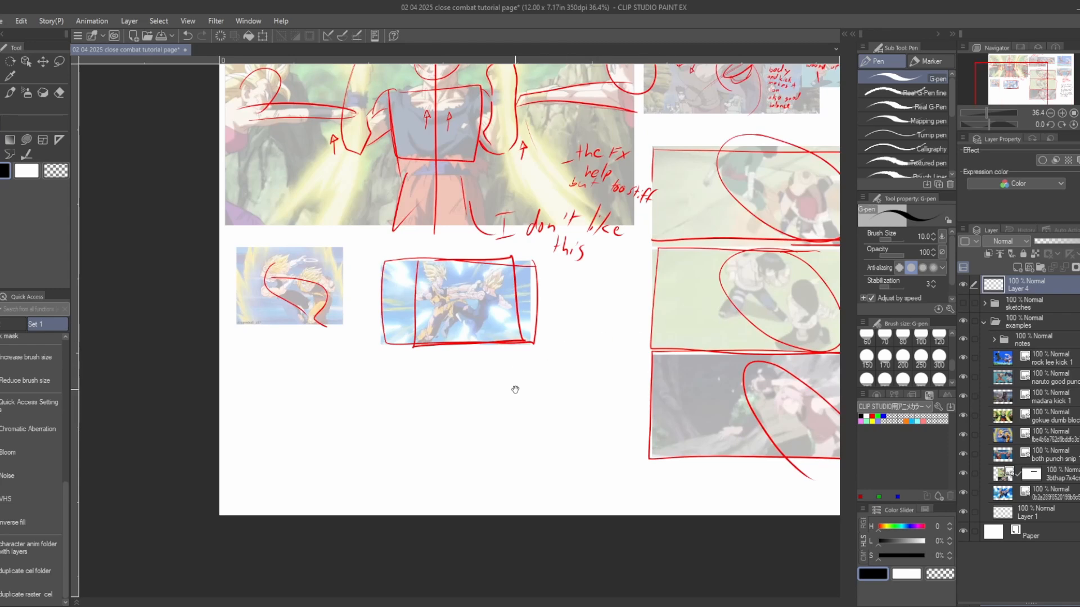
pyautogui.scroll(1, 577, 334)
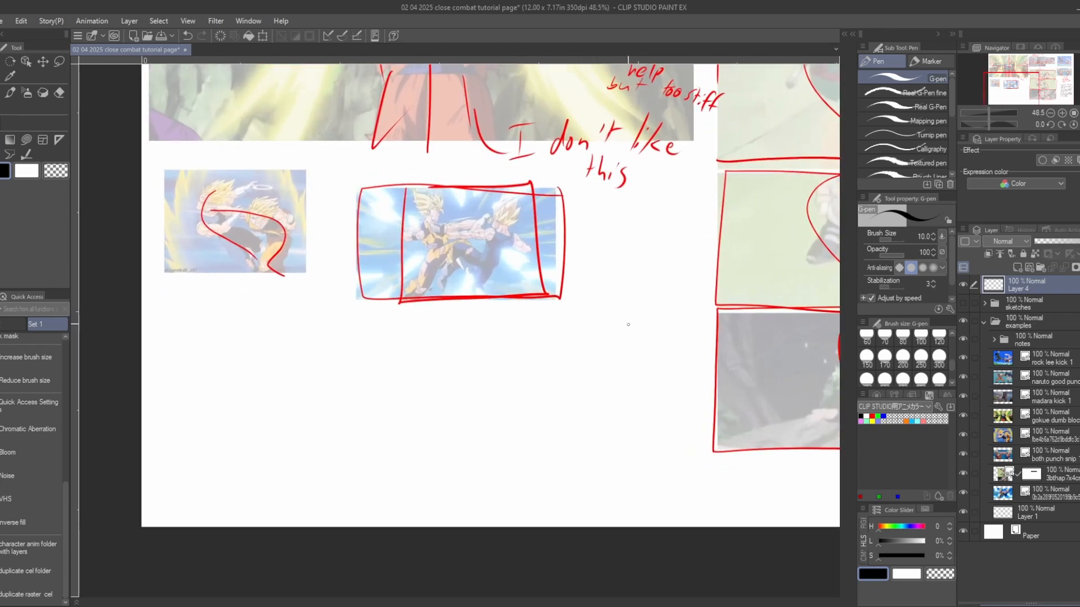
pyautogui.moveTo(628, 314)
pyautogui.mouseDown()
pyautogui.moveTo(652, 331)
pyautogui.moveTo(631, 380)
pyautogui.mouseUp()
pyautogui.moveTo(644, 333); pyautogui.dragTo(654, 371)
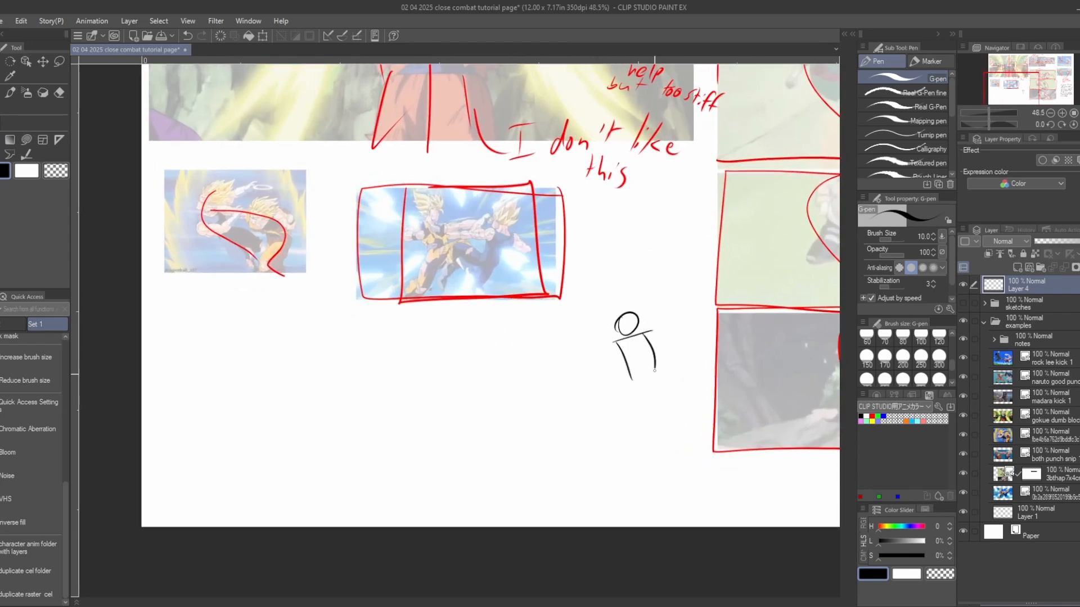
pyautogui.moveTo(663, 312); pyautogui.dragTo(538, 393)
pyautogui.moveTo(651, 339); pyautogui.dragTo(580, 371)
pyautogui.moveTo(515, 378)
pyautogui.mouseDown()
pyautogui.moveTo(600, 364)
pyautogui.moveTo(501, 377)
pyautogui.mouseUp()
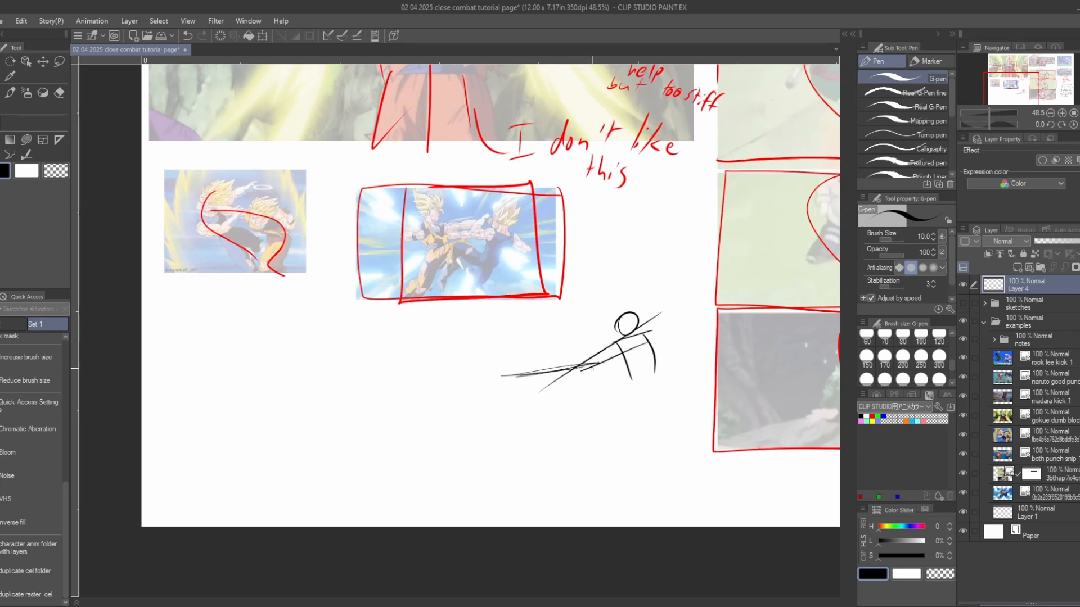
# - Sketch a boxy torso beneath the outstretched arm, a small tipped figure beside it, and slanted strokes above the torso
pyautogui.moveTo(592, 378); pyautogui.dragTo(653, 412)
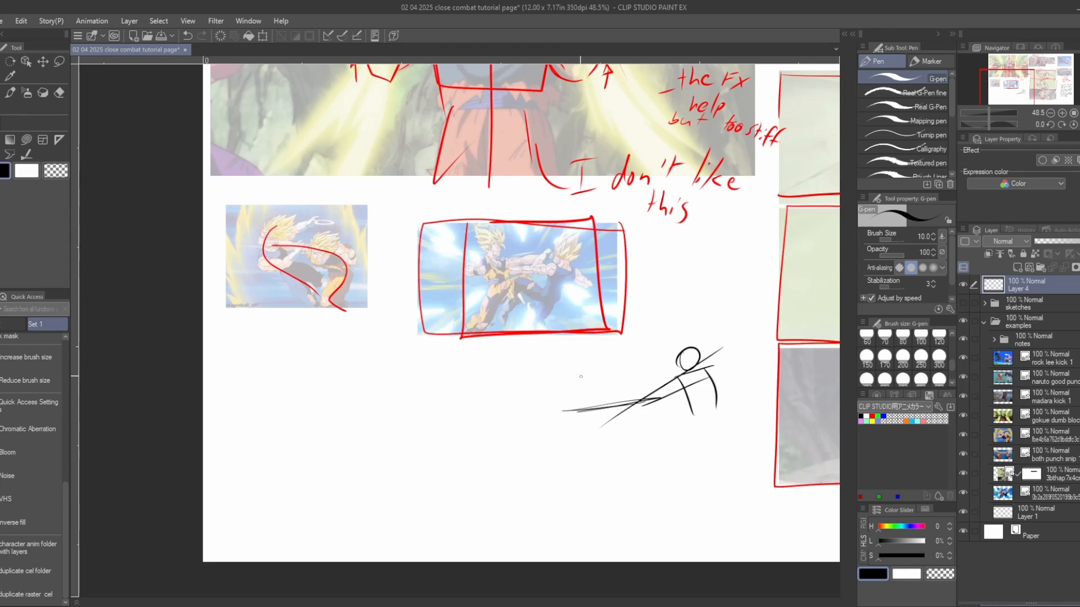
pyautogui.moveTo(552, 428)
pyautogui.mouseDown()
pyautogui.moveTo(604, 390)
pyautogui.moveTo(610, 452)
pyautogui.moveTo(566, 454)
pyautogui.moveTo(617, 445)
pyautogui.mouseUp()
pyautogui.moveTo(527, 373); pyautogui.dragTo(530, 421)
pyautogui.moveTo(534, 370)
pyautogui.mouseDown()
pyautogui.moveTo(537, 426)
pyautogui.moveTo(505, 377)
pyautogui.moveTo(537, 422)
pyautogui.moveTo(510, 417)
pyautogui.mouseUp()
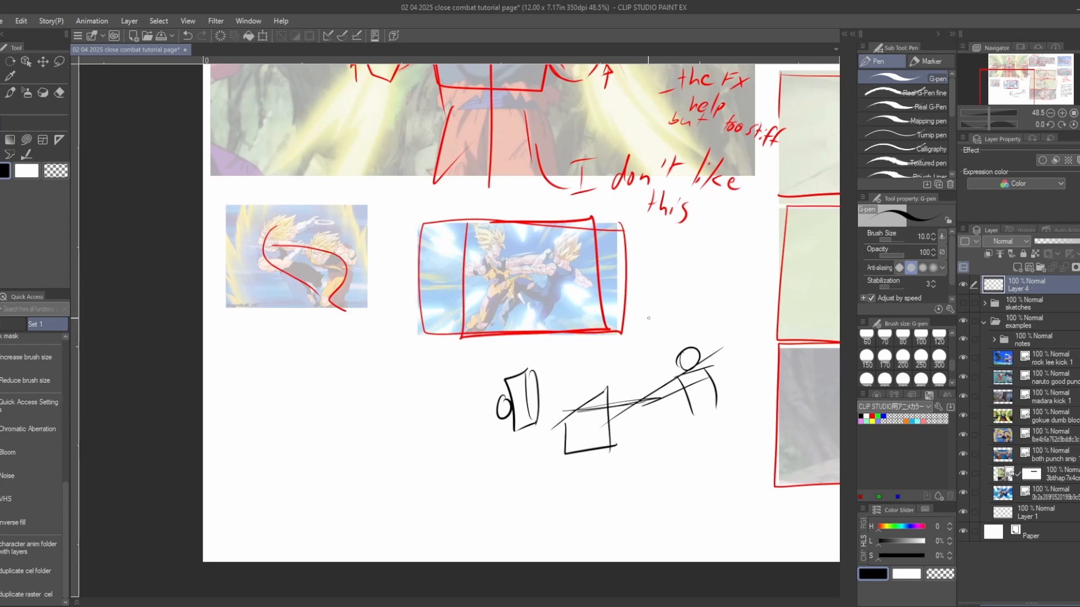
pyautogui.moveTo(657, 329); pyautogui.dragTo(590, 395)
pyautogui.moveTo(590, 393); pyautogui.dragTo(652, 353)
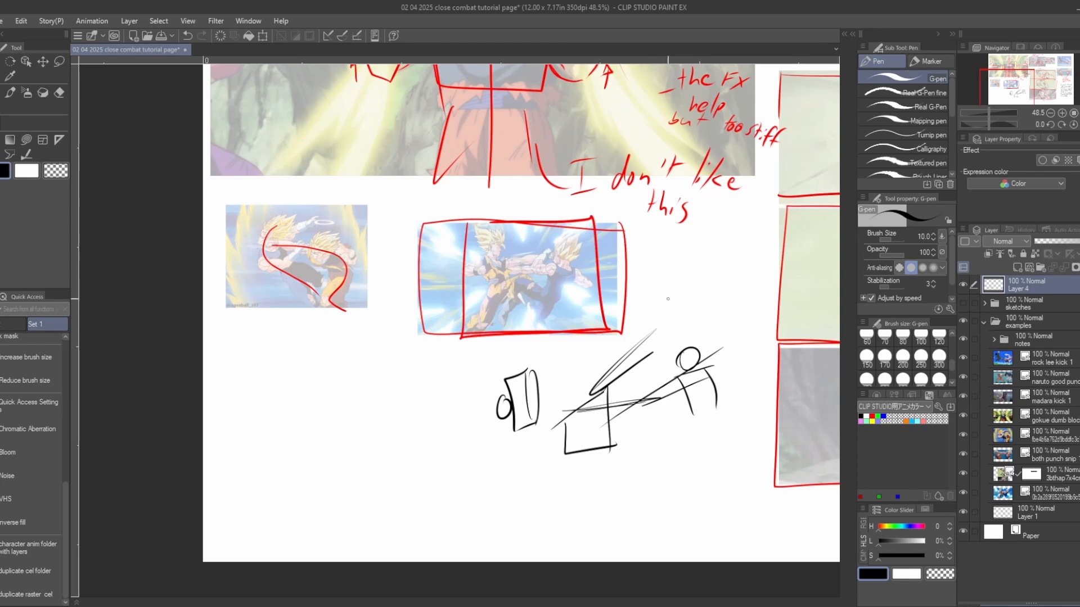
# - Lasso the whole black stick-figure sketch below the red-framed punch reference and delete it
pyautogui.scroll(-2, 675, 313)
pyautogui.press('m')
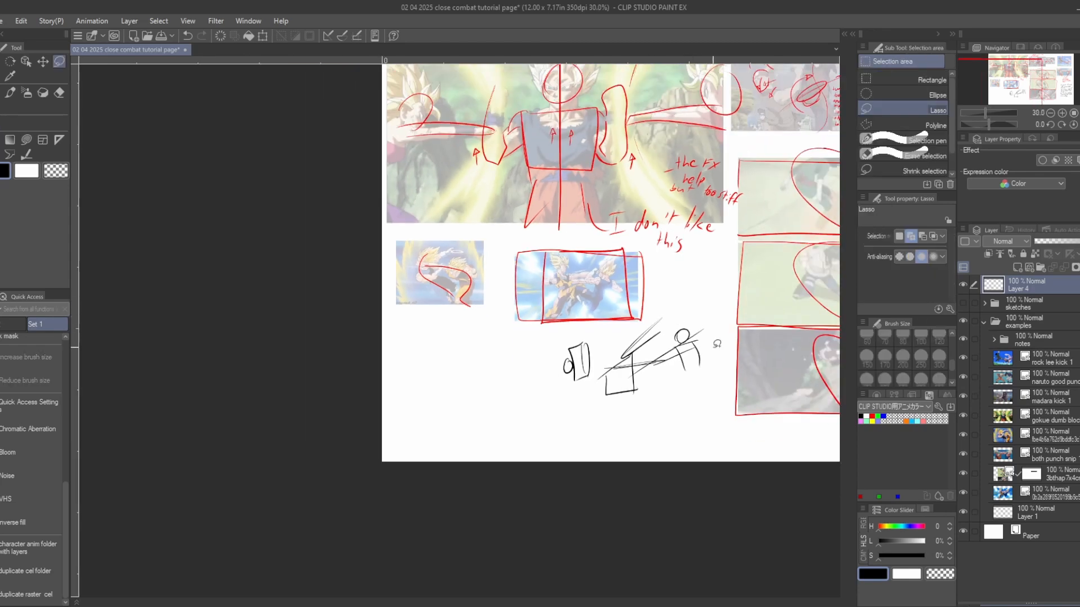
pyautogui.moveTo(715, 346)
pyautogui.mouseDown()
pyautogui.moveTo(678, 291)
pyautogui.moveTo(528, 335)
pyautogui.moveTo(720, 360)
pyautogui.moveTo(560, 392)
pyautogui.moveTo(277, 408)
pyautogui.mouseUp()
pyautogui.press('Delete')
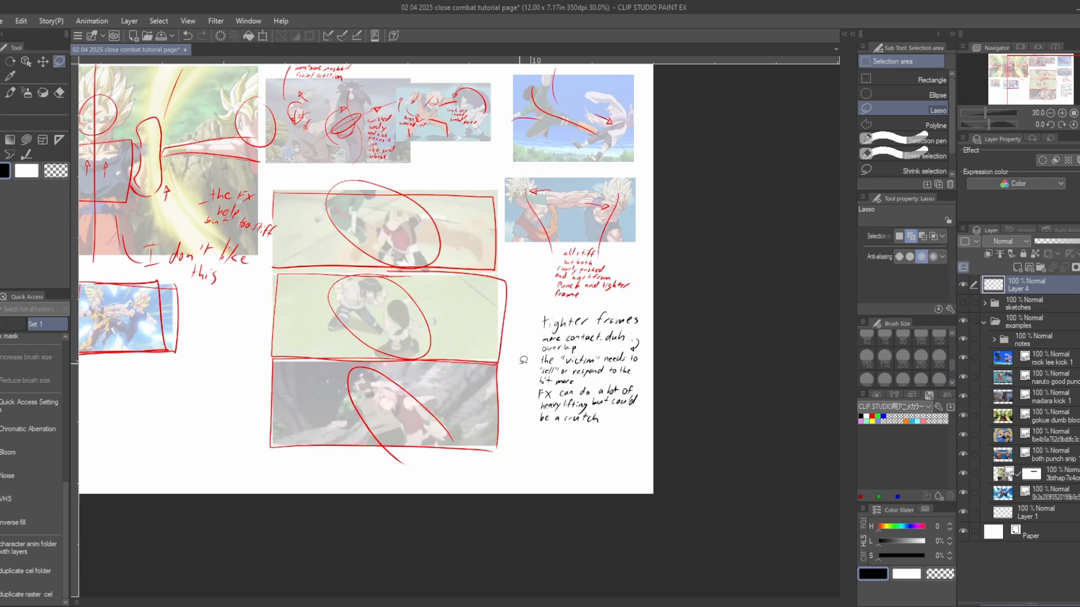
# - Examine the upper kick and punch references, including the "punch 2 wound up" pose, and compare them with the written notes
pyautogui.scroll(3, 579, 387)
pyautogui.scroll(2, 657, 284)
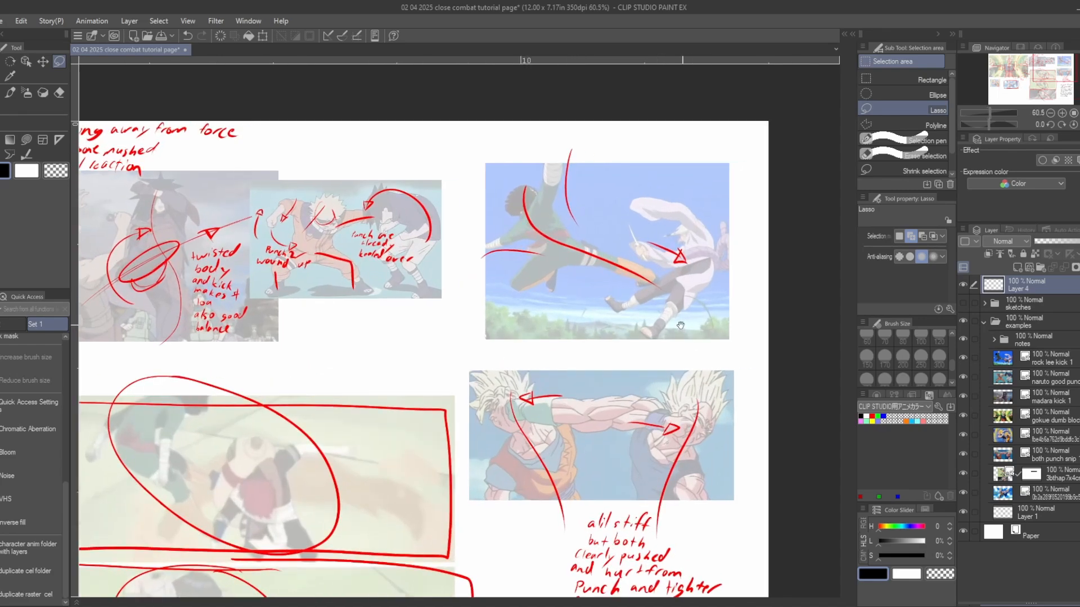
pyautogui.moveTo(653, 376); pyautogui.dragTo(675, 386)
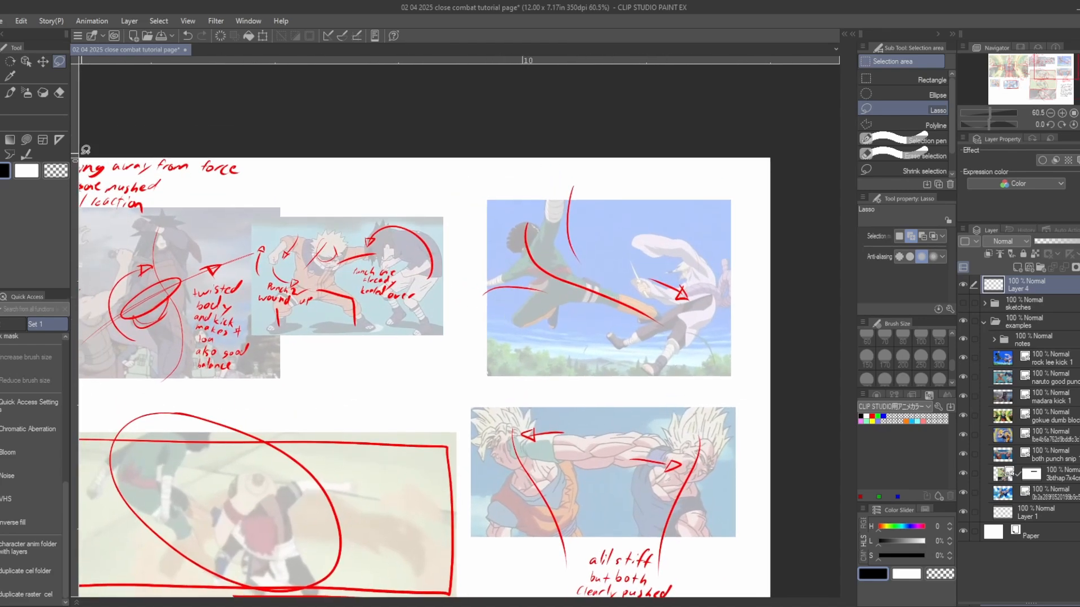
pyautogui.moveTo(151, 392); pyautogui.dragTo(688, 412)
pyautogui.moveTo(367, 349)
pyautogui.mouseDown()
pyautogui.moveTo(665, 309)
pyautogui.moveTo(267, 265)
pyautogui.moveTo(113, 279)
pyautogui.mouseUp()
pyautogui.moveTo(632, 217)
pyautogui.mouseDown()
pyautogui.moveTo(568, 258)
pyautogui.moveTo(506, 268)
pyautogui.mouseUp()
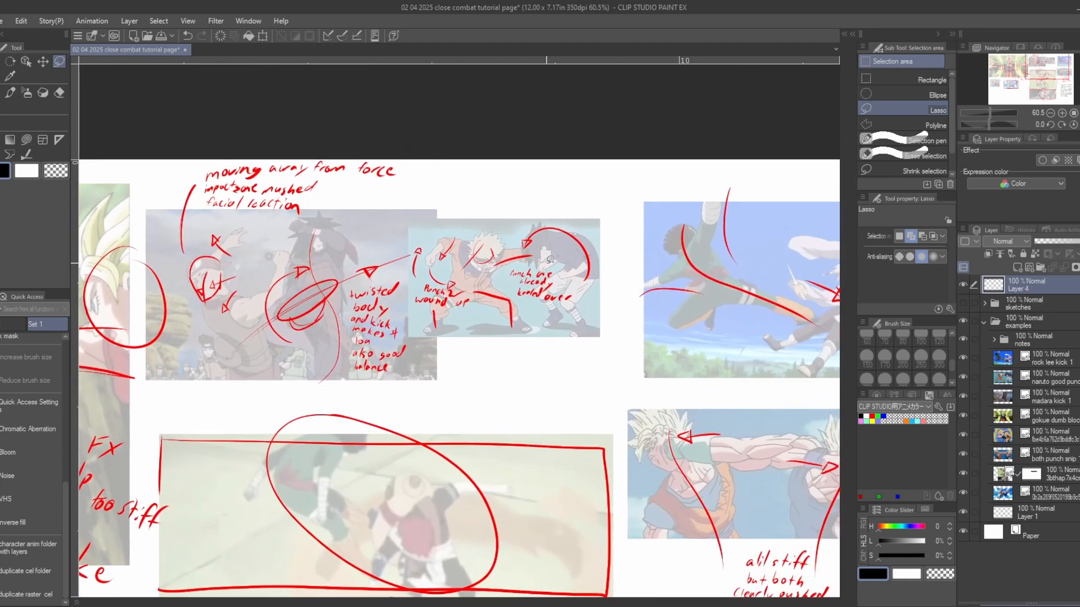
pyautogui.scroll(3, 508, 265)
pyautogui.scroll(3, 484, 278)
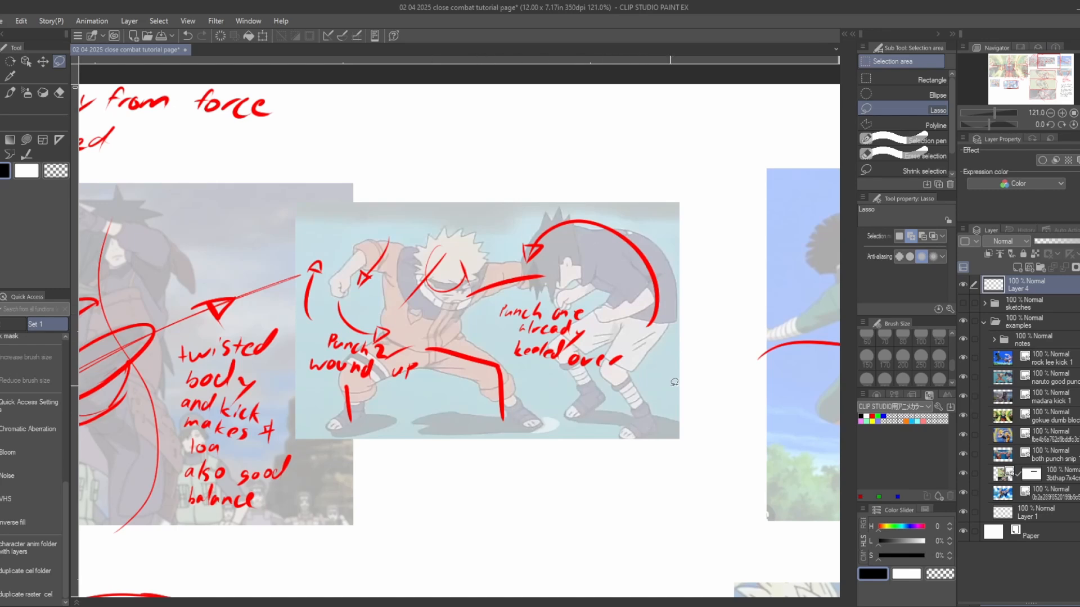
pyautogui.scroll(-6, 723, 462)
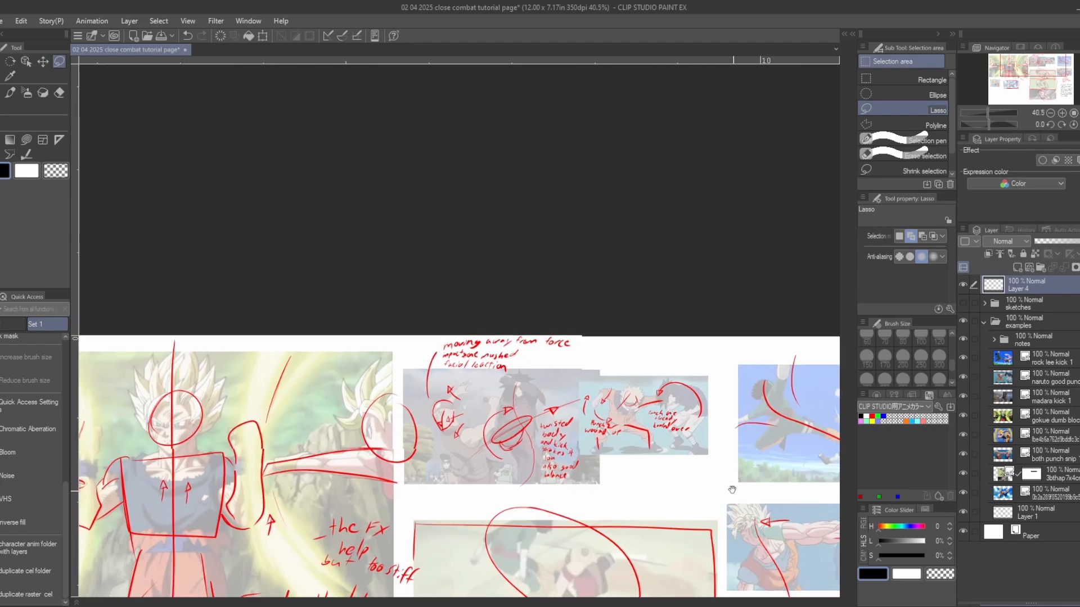
pyautogui.moveTo(723, 463); pyautogui.dragTo(664, 383)
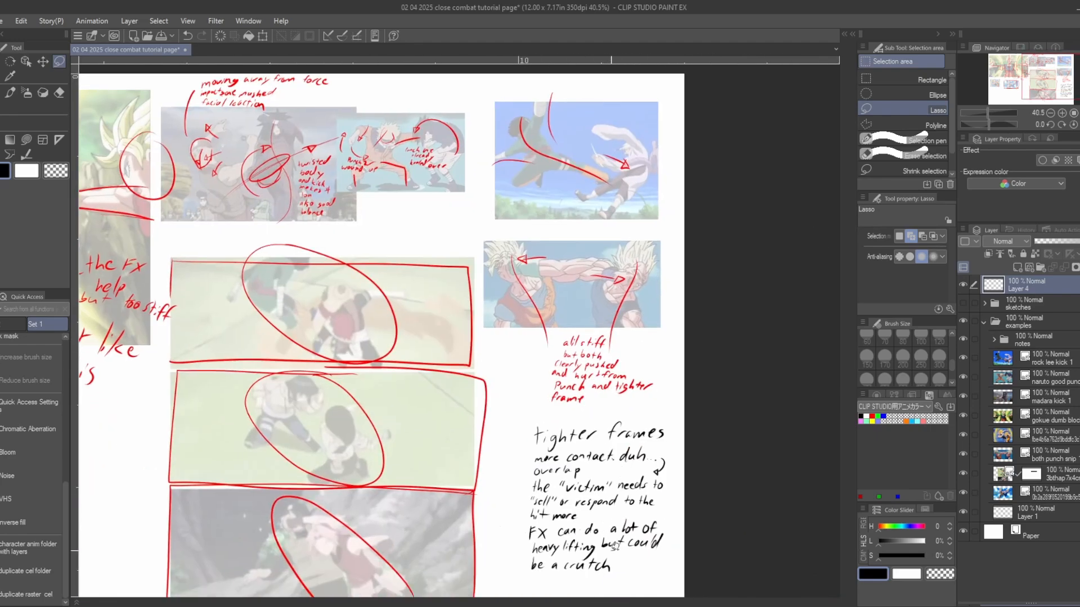
pyautogui.scroll(1, 614, 545)
pyautogui.moveTo(613, 529); pyautogui.dragTo(638, 477)
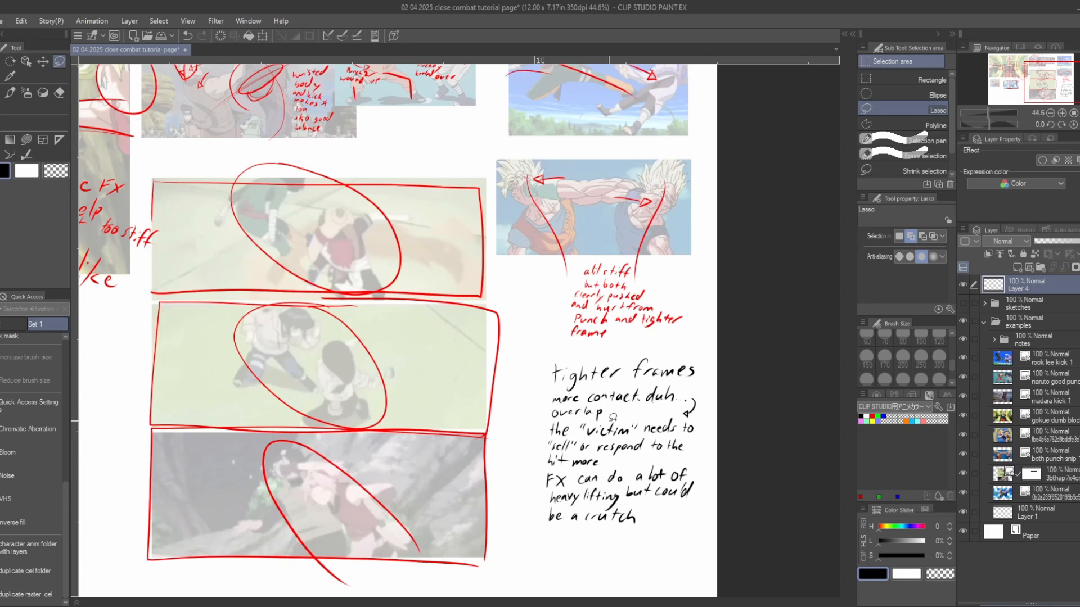
# - Examine the large double-block reference marked "I don't like this", including the central figure's torso and both attackers' arms
pyautogui.hotkey('ctrl', '-')
pyautogui.hotkey('ctrl', '-')
pyautogui.moveTo(215, 250); pyautogui.dragTo(505, 314)
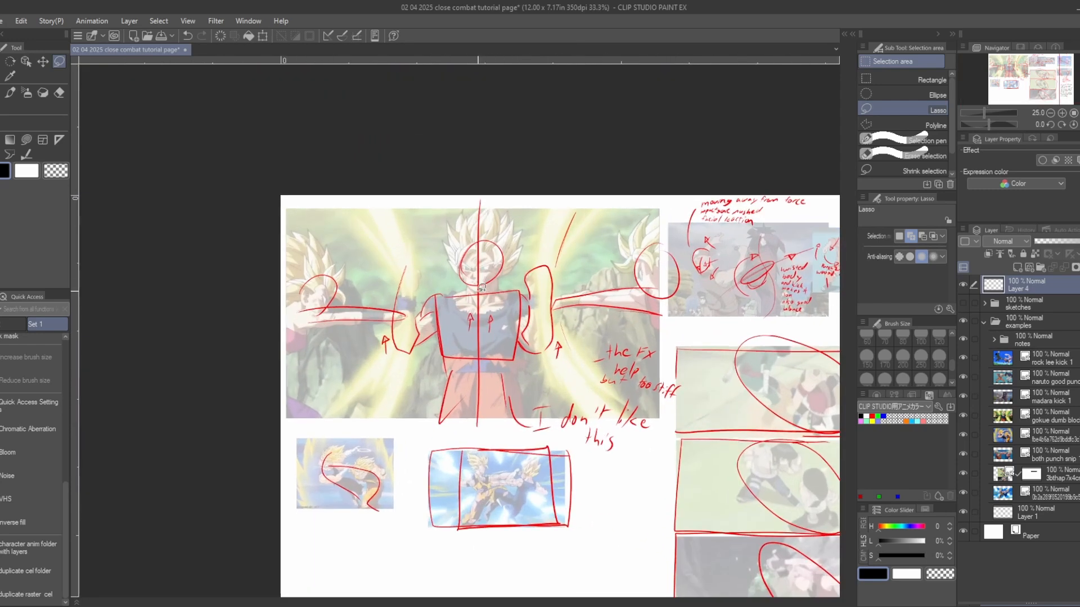
pyautogui.hotkey('ctrl', '+')
pyautogui.hotkey('ctrl', '+')
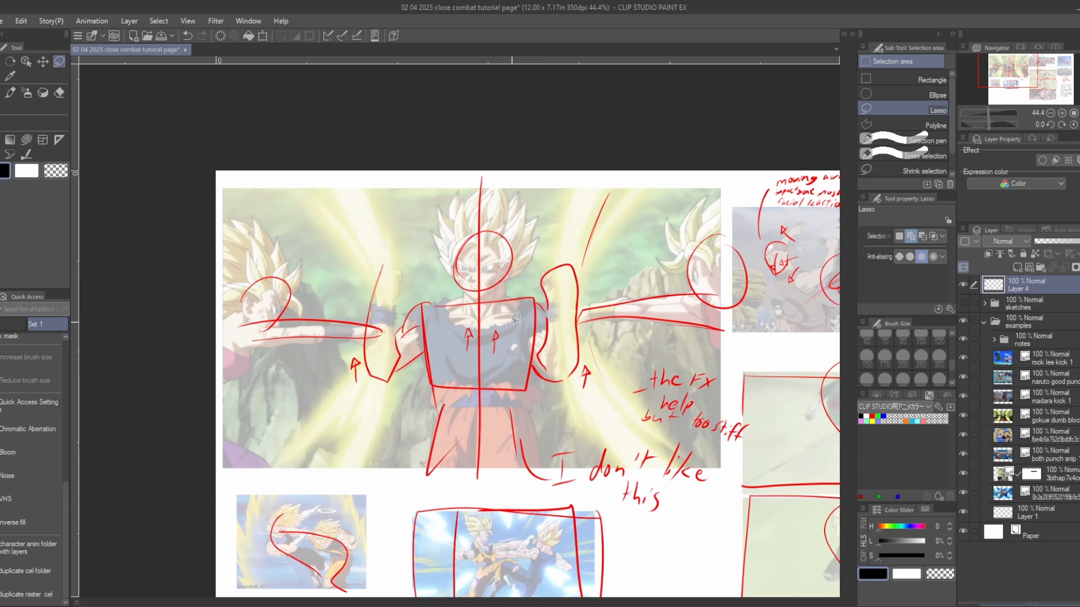
pyautogui.scroll(1, 389, 308)
pyautogui.moveTo(390, 308)
pyautogui.mouseDown()
pyautogui.moveTo(430, 287)
pyautogui.moveTo(432, 260)
pyautogui.moveTo(393, 280)
pyautogui.mouseUp()
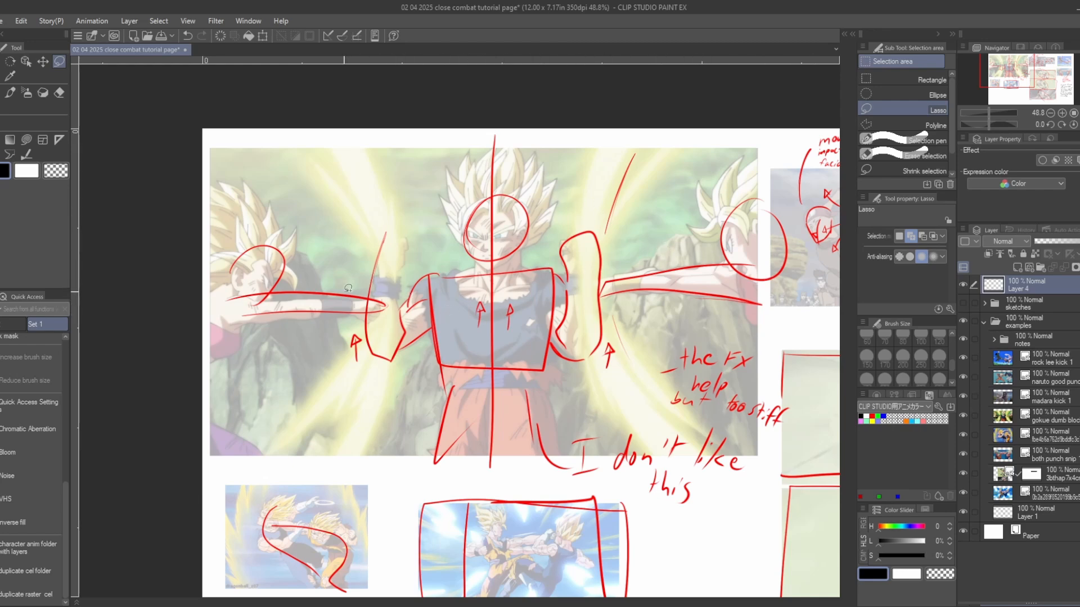
pyautogui.scroll(2, 383, 306)
pyautogui.scroll(-1, 383, 310)
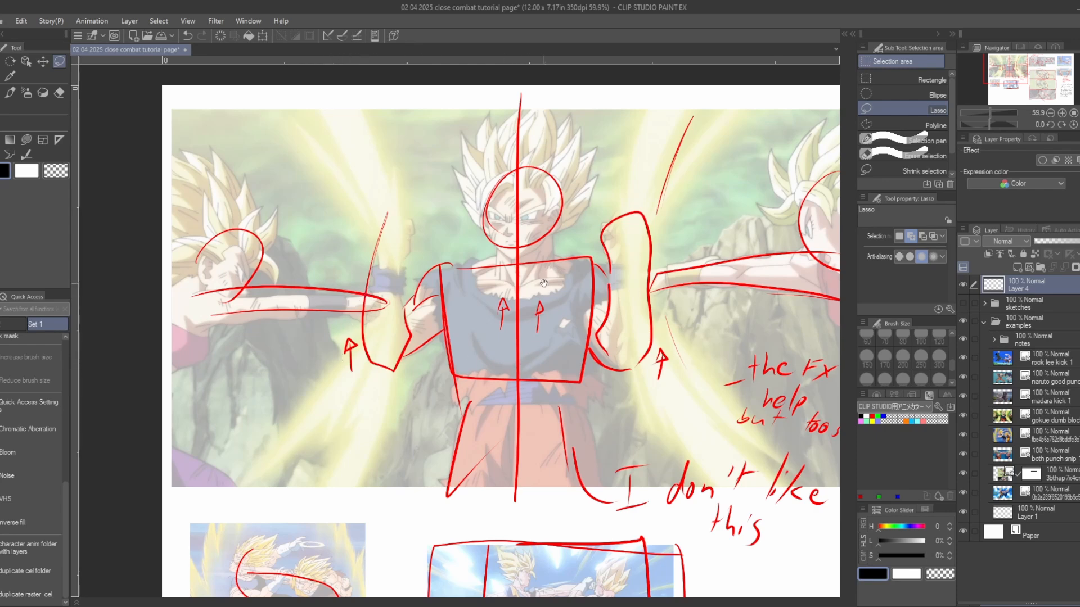
pyautogui.moveTo(544, 283); pyautogui.dragTo(517, 296)
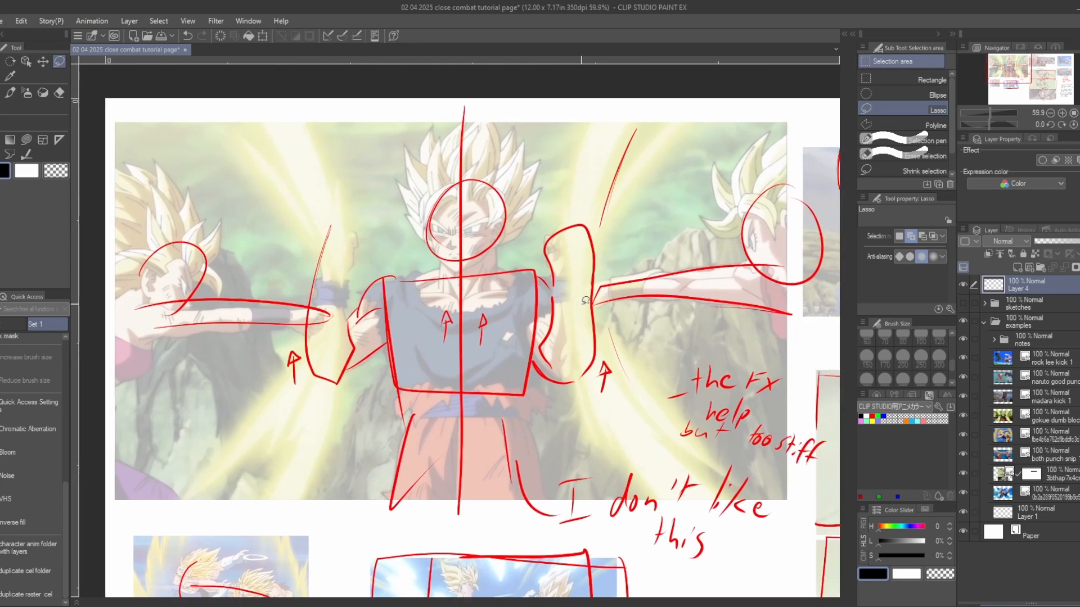
# - Draw black G-pen arrows pointing inward on both sides of the double-block's central figure, plus a short vertical stroke beside his hair
pyautogui.press('p')
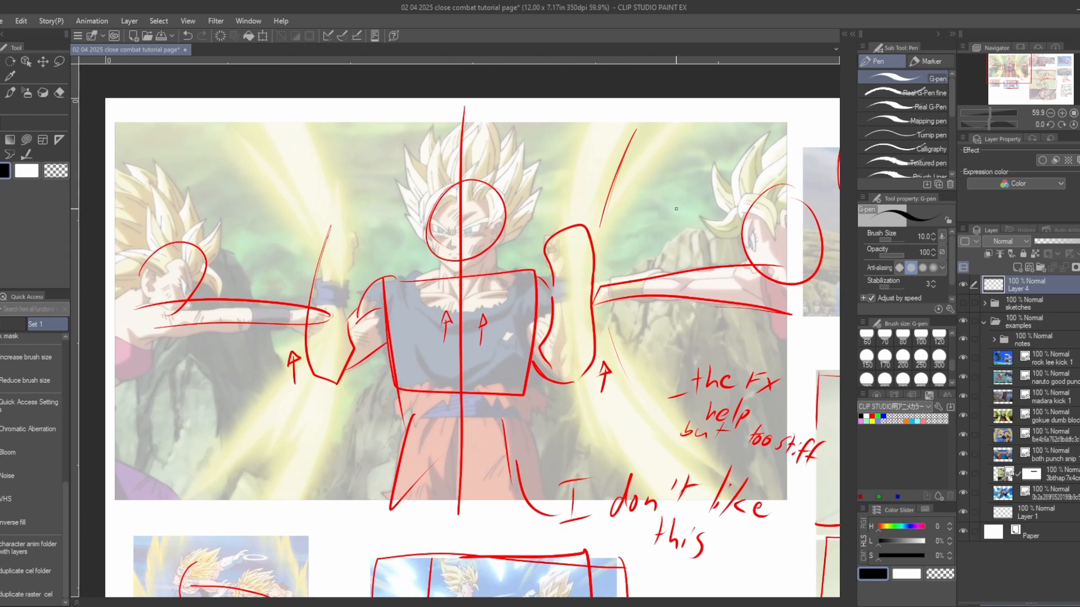
pyautogui.moveTo(682, 202)
pyautogui.mouseDown()
pyautogui.moveTo(647, 208)
pyautogui.moveTo(669, 224)
pyautogui.moveTo(654, 227)
pyautogui.mouseUp()
pyautogui.moveTo(239, 224)
pyautogui.mouseDown()
pyautogui.moveTo(298, 227)
pyautogui.moveTo(276, 216)
pyautogui.mouseUp()
pyautogui.moveTo(553, 123); pyautogui.dragTo(551, 191)
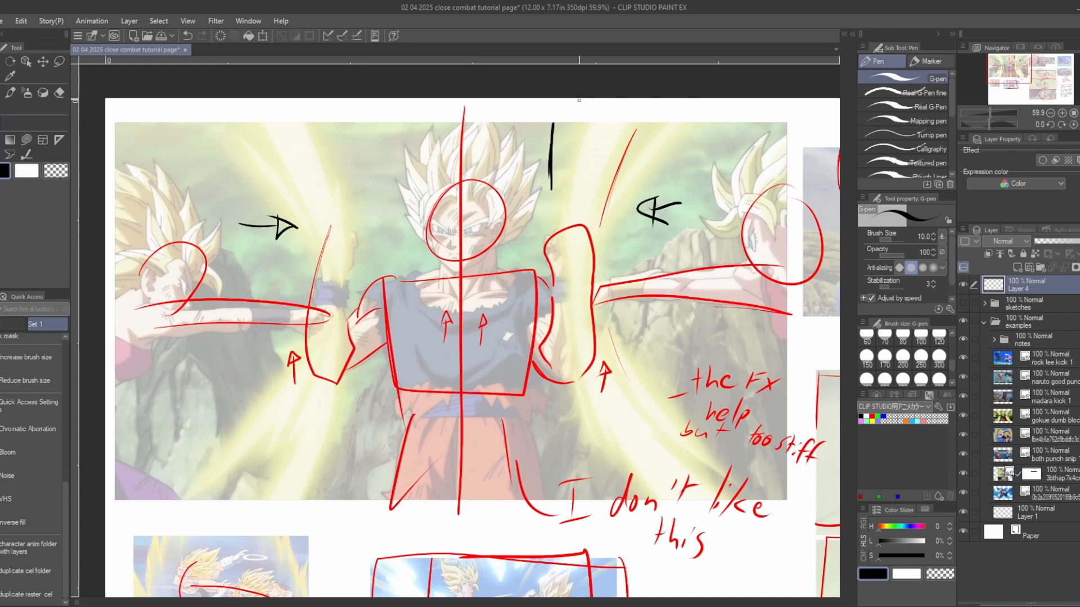
pyautogui.press('m')
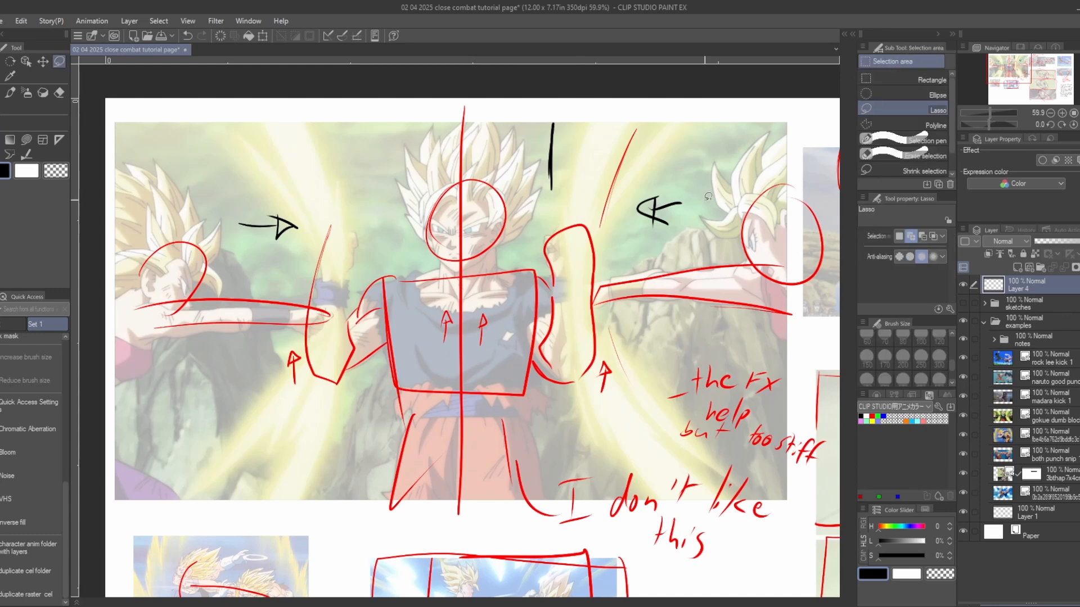
# - Lasso the two black arrows and the vertical stroke around the double-block's central figure and delete them
pyautogui.moveTo(701, 198)
pyautogui.mouseDown()
pyautogui.moveTo(623, 207)
pyautogui.moveTo(674, 169)
pyautogui.mouseUp()
pyautogui.moveTo(567, 97)
pyautogui.mouseDown()
pyautogui.moveTo(572, 159)
pyautogui.moveTo(533, 169)
pyautogui.mouseUp()
pyautogui.moveTo(307, 206)
pyautogui.mouseDown()
pyautogui.moveTo(294, 240)
pyautogui.moveTo(294, 194)
pyautogui.mouseUp()
pyautogui.press('Delete')
pyautogui.hotkey('ctrl', 'd')
pyautogui.press('p')
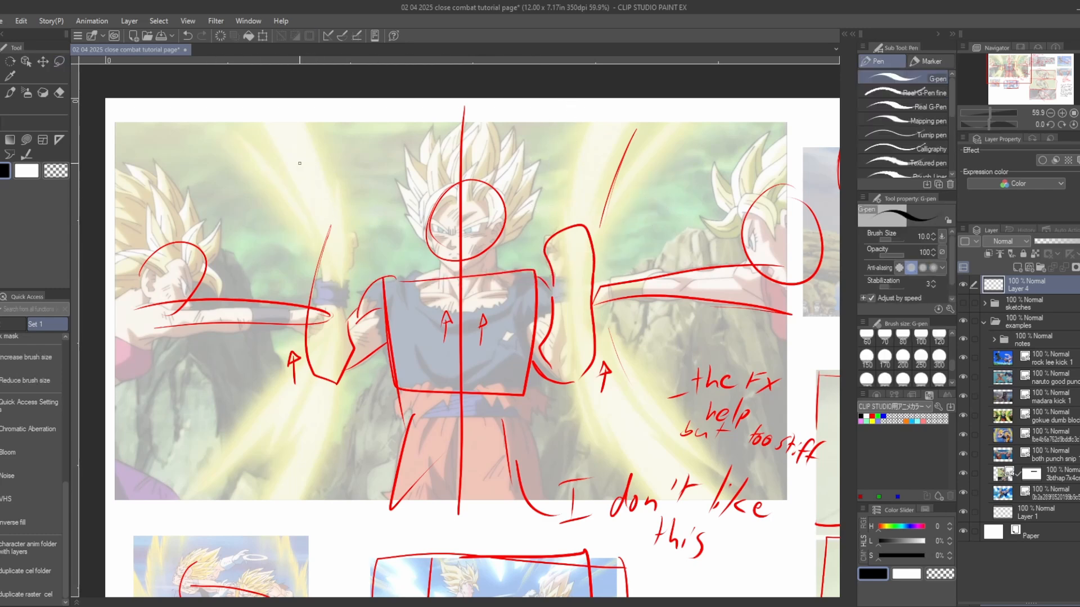
# - Set the drawing colour to blue and sketch a vertical S-curve with opposing arrows between the central figure and the right attacker
pyautogui.moveTo(571, 262)
pyautogui.mouseDown()
pyautogui.moveTo(620, 265)
pyautogui.moveTo(613, 239)
pyautogui.mouseUp()
pyautogui.moveTo(695, 347)
pyautogui.mouseDown()
pyautogui.moveTo(643, 323)
pyautogui.moveTo(626, 377)
pyautogui.mouseUp()
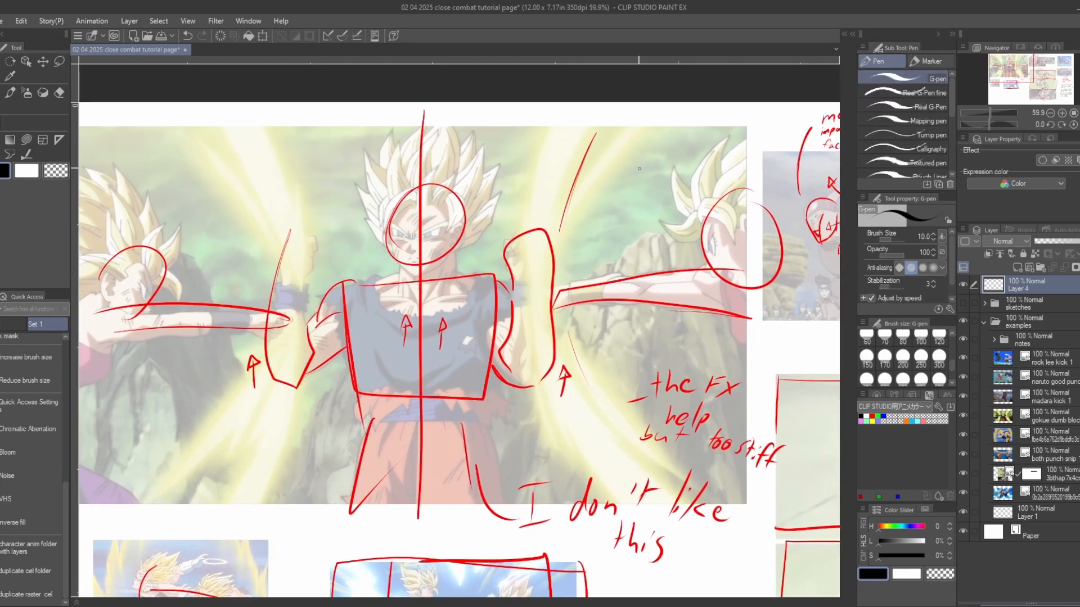
pyautogui.click(882, 416)
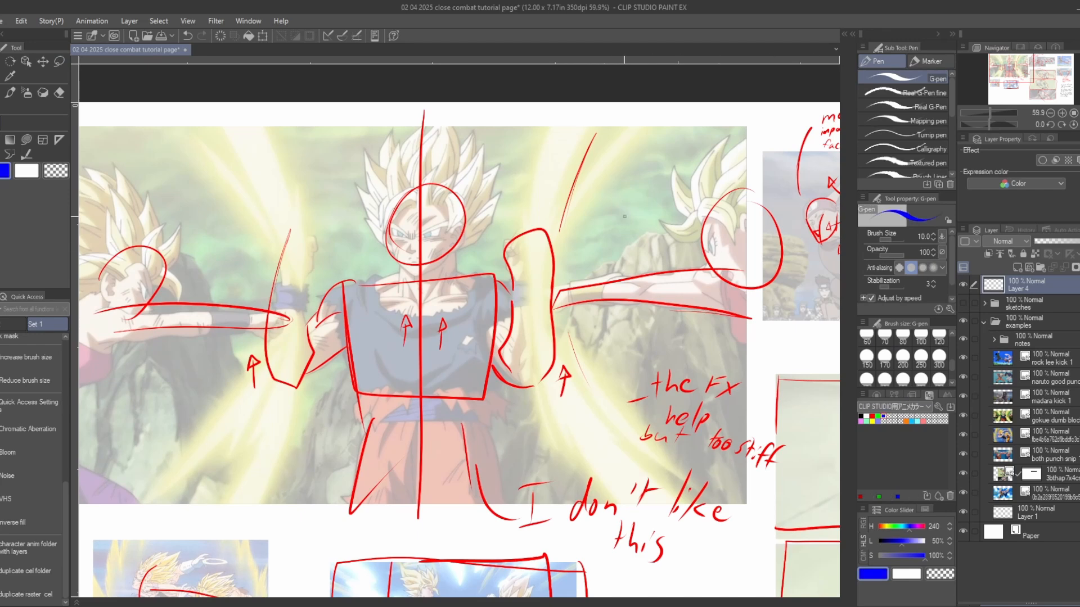
pyautogui.moveTo(624, 135)
pyautogui.mouseDown()
pyautogui.moveTo(620, 187)
pyautogui.moveTo(650, 252)
pyautogui.mouseUp()
pyautogui.moveTo(678, 157)
pyautogui.mouseDown()
pyautogui.moveTo(632, 162)
pyautogui.moveTo(640, 174)
pyautogui.mouseUp()
pyautogui.moveTo(573, 214); pyautogui.dragTo(605, 226)
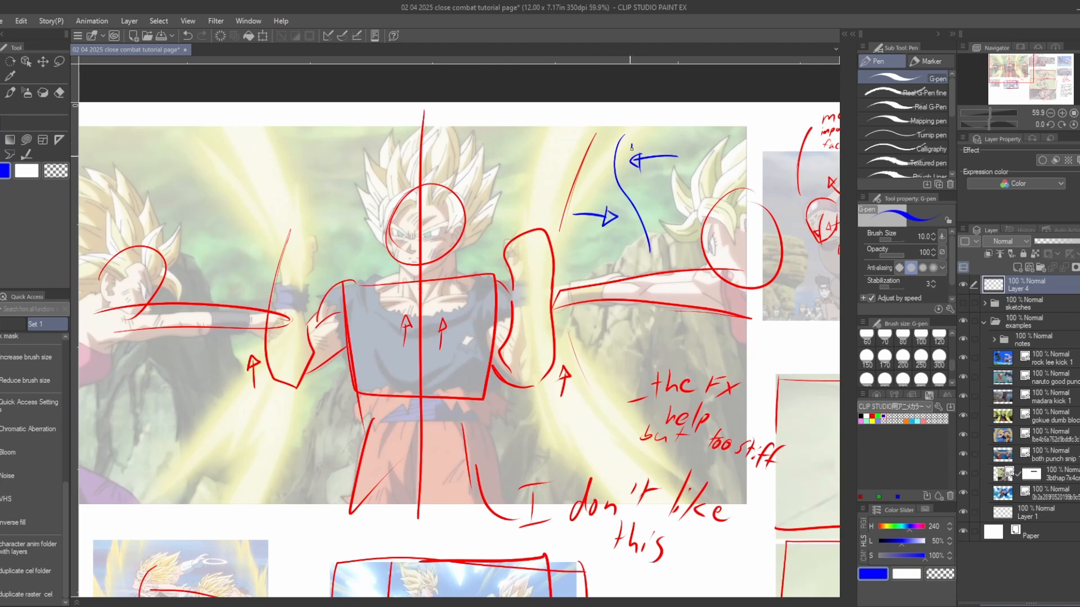
pyautogui.moveTo(631, 145)
pyautogui.mouseDown()
pyautogui.moveTo(630, 171)
pyautogui.moveTo(609, 187)
pyautogui.moveTo(629, 225)
pyautogui.mouseUp()
pyautogui.moveTo(617, 164); pyautogui.dragTo(628, 177)
# - Lasso the blue S-curve and its arrows on the double-block reference and delete them
pyautogui.press('m')
pyautogui.moveTo(673, 130)
pyautogui.mouseDown()
pyautogui.moveTo(705, 176)
pyautogui.moveTo(674, 199)
pyautogui.moveTo(672, 239)
pyautogui.moveTo(652, 264)
pyautogui.moveTo(558, 234)
pyautogui.moveTo(557, 175)
pyautogui.moveTo(603, 123)
pyautogui.moveTo(662, 124)
pyautogui.mouseUp()
pyautogui.press('Delete')
pyautogui.press('p')
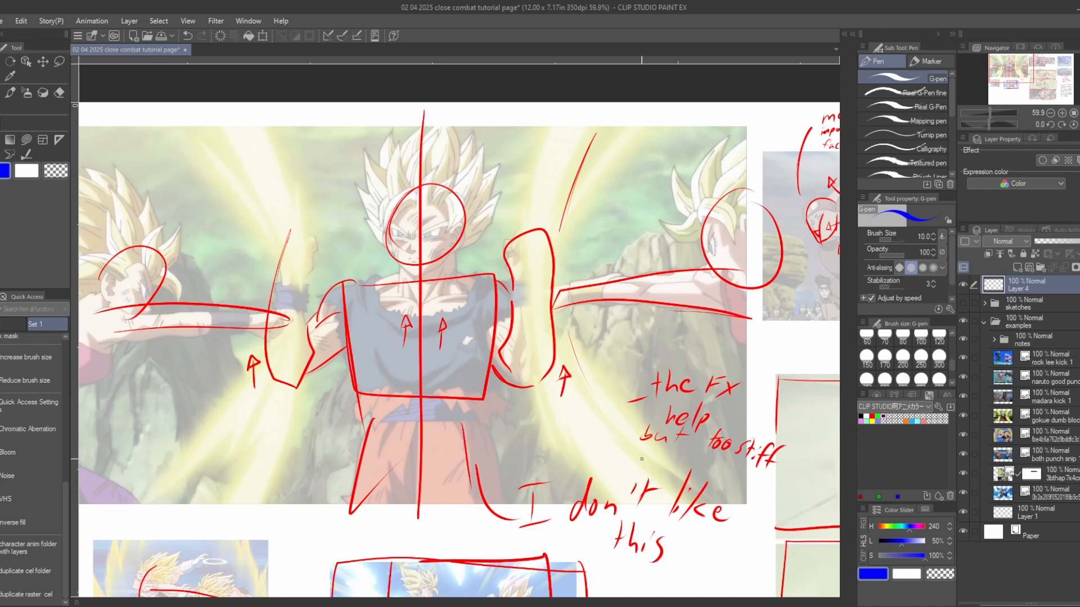
# - Sketch blue curved strokes above the right attacker's arm in the double-block reference and delete them with a lasso selection
pyautogui.scroll(-1, 641, 458)
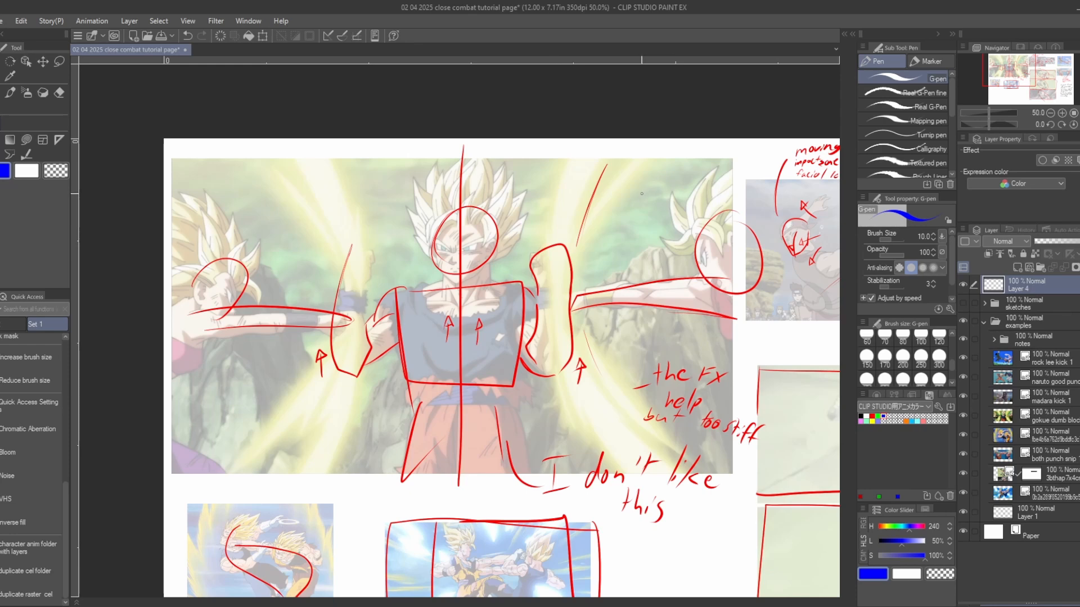
pyautogui.moveTo(641, 194); pyautogui.dragTo(603, 247)
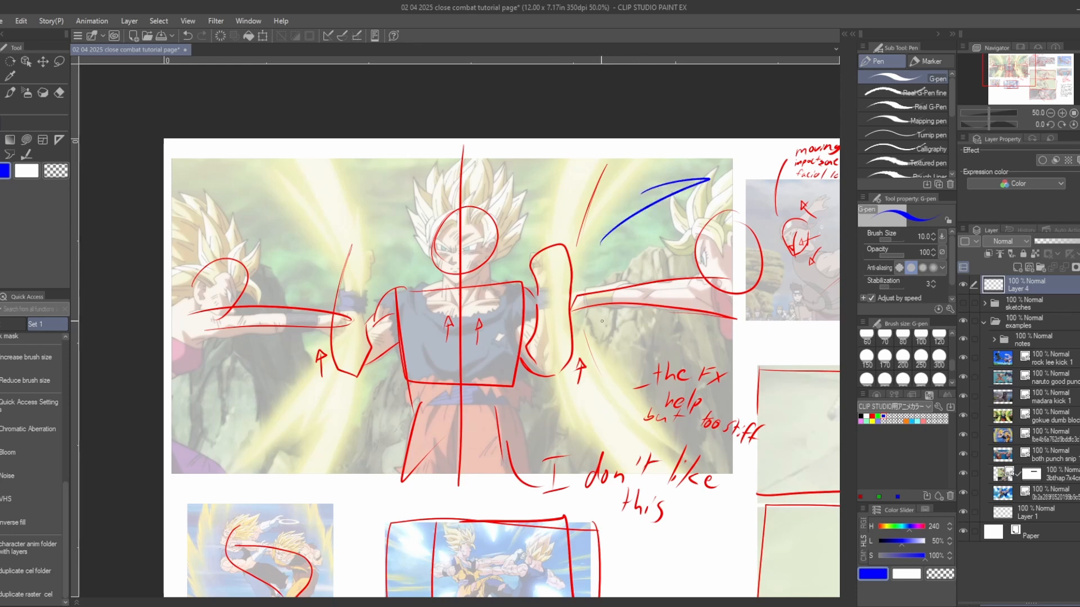
pyautogui.press('m')
pyautogui.moveTo(629, 198)
pyautogui.mouseDown()
pyautogui.moveTo(699, 158)
pyautogui.moveTo(682, 215)
pyautogui.moveTo(596, 230)
pyautogui.mouseUp()
pyautogui.press('Delete')
pyautogui.hotkey('ctrl', 'd')
pyautogui.press('p')
# - Try blue strokes on the small punch reference, following the puncher's line of action from foot to fist, and undo them
pyautogui.scroll(-1, 512, 246)
pyautogui.scroll(-1, 513, 246)
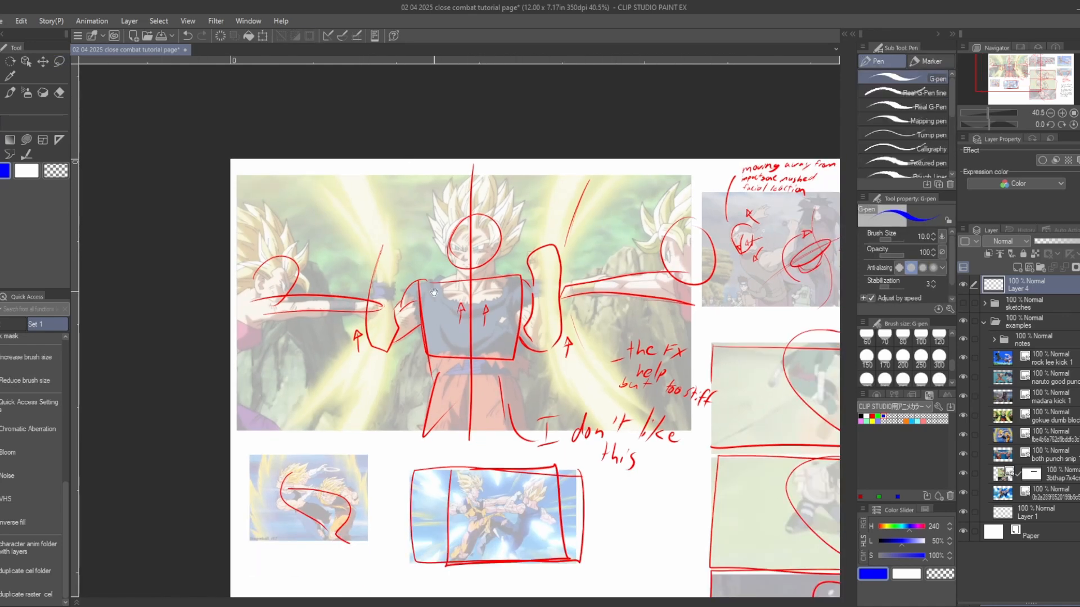
pyautogui.moveTo(475, 317); pyautogui.dragTo(593, 223)
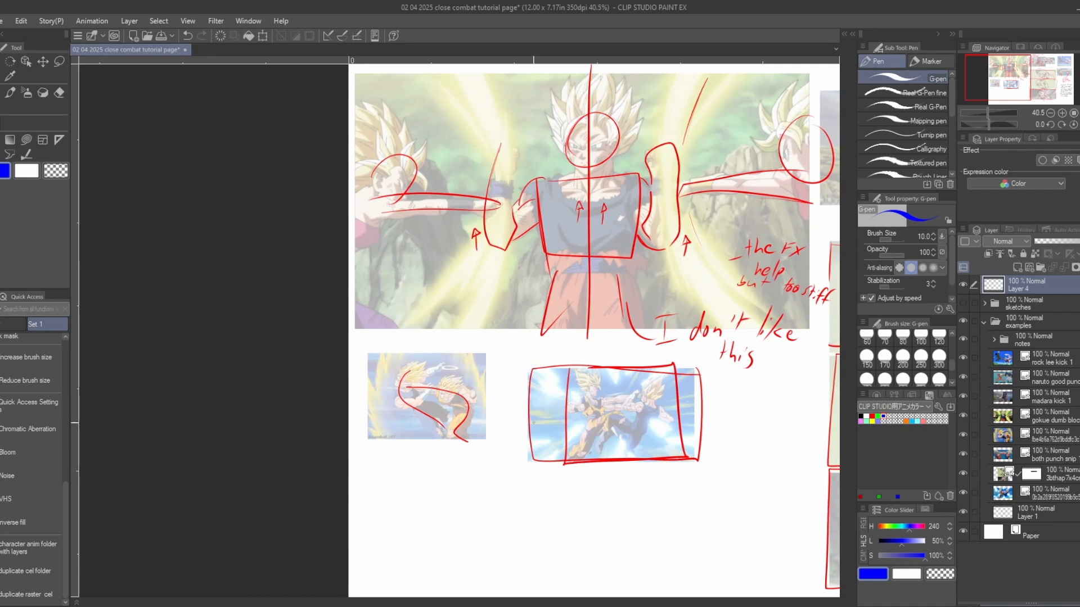
pyautogui.scroll(12, 439, 409)
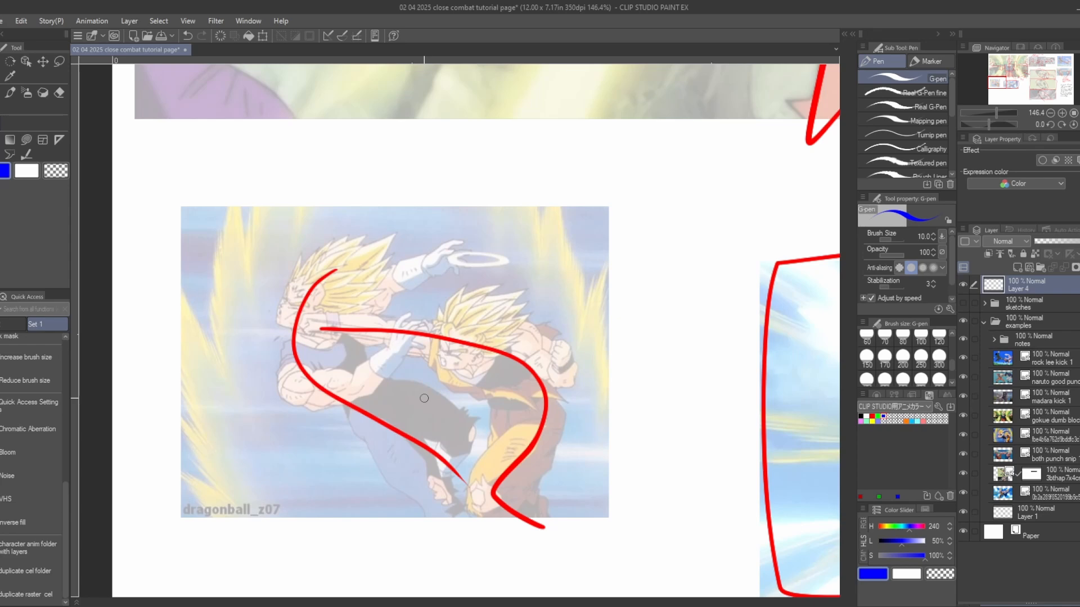
pyautogui.moveTo(366, 333); pyautogui.dragTo(543, 276)
pyautogui.scroll(2, 425, 350)
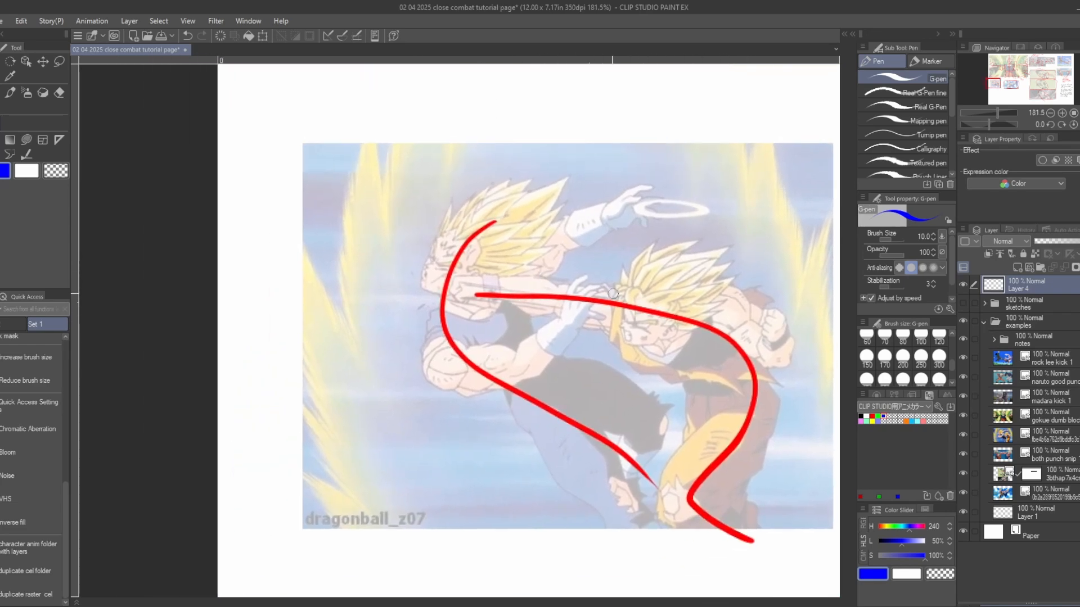
pyautogui.moveTo(479, 305)
pyautogui.mouseDown()
pyautogui.moveTo(548, 325)
pyautogui.moveTo(564, 313)
pyautogui.mouseUp()
pyautogui.hotkey('ctrl', 'z')
pyautogui.hotkey('ctrl', 'z')
pyautogui.moveTo(629, 321); pyautogui.dragTo(526, 332)
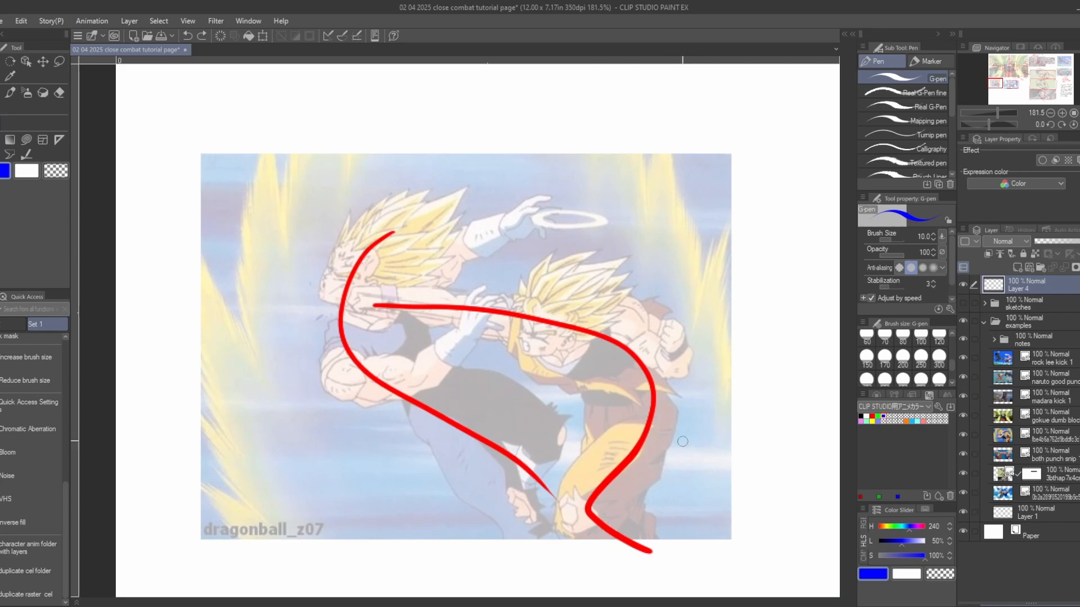
pyautogui.moveTo(696, 492)
pyautogui.mouseDown()
pyautogui.moveTo(707, 486)
pyautogui.moveTo(710, 510)
pyautogui.mouseUp()
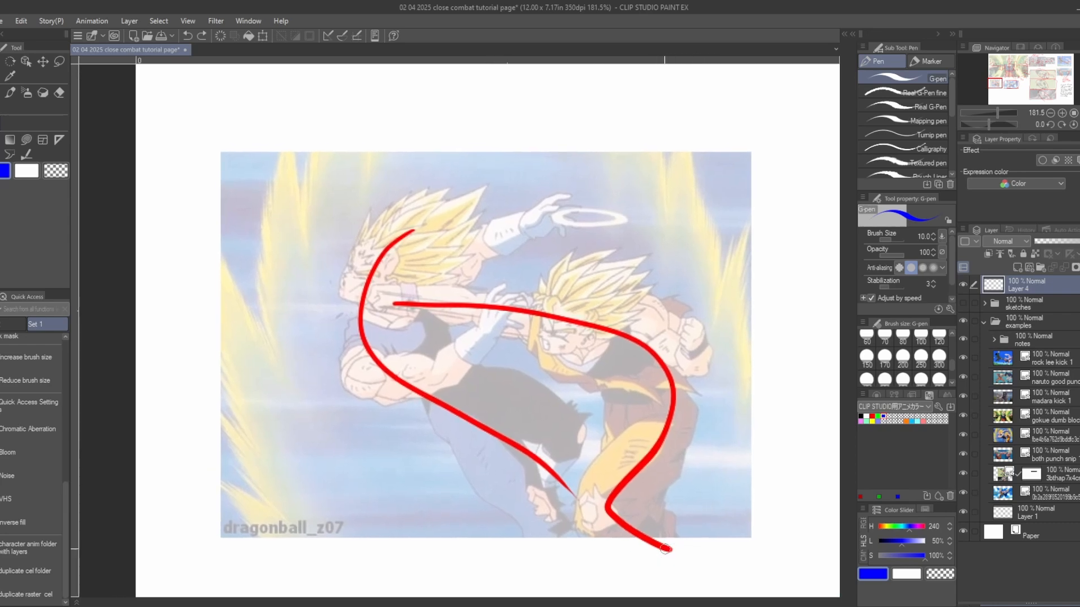
pyautogui.moveTo(682, 559)
pyautogui.mouseDown()
pyautogui.moveTo(649, 548)
pyautogui.moveTo(607, 501)
pyautogui.moveTo(660, 402)
pyautogui.moveTo(638, 362)
pyautogui.moveTo(523, 322)
pyautogui.moveTo(380, 304)
pyautogui.mouseUp()
pyautogui.hotkey('ctrl', 'z')
# - Sketch blue lines from the puncher's head, arm and shoulder down toward his feet and undo them
pyautogui.moveTo(566, 328)
pyautogui.mouseDown()
pyautogui.moveTo(605, 571)
pyautogui.moveTo(582, 417)
pyautogui.mouseUp()
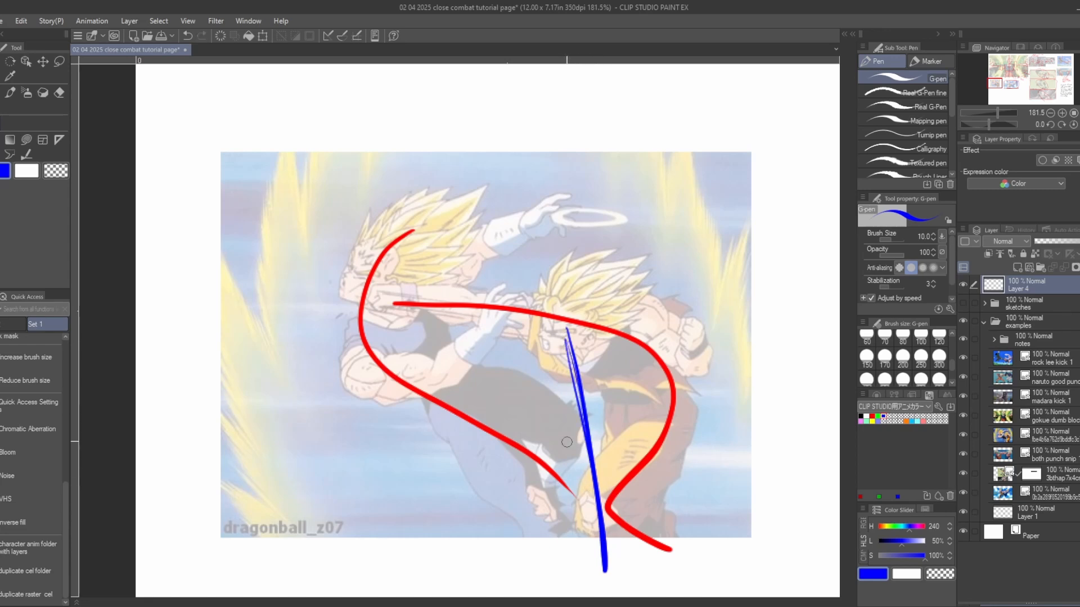
pyautogui.moveTo(523, 327); pyautogui.dragTo(600, 535)
pyautogui.moveTo(654, 319); pyautogui.dragTo(668, 551)
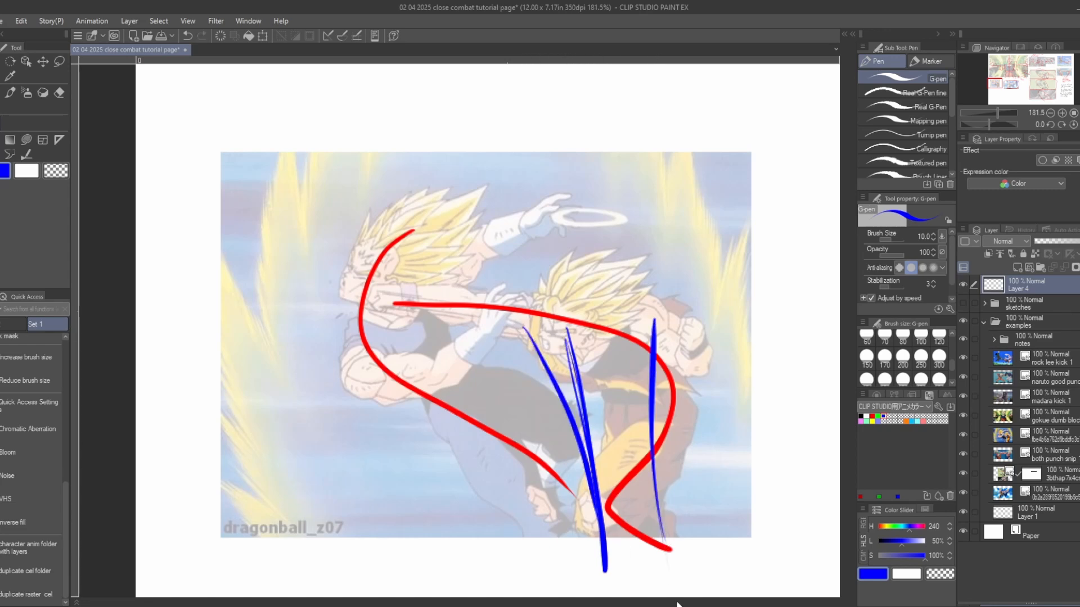
pyautogui.hotkey('ctrl', 'z')
pyautogui.hotkey('ctrl', 'z')
pyautogui.hotkey('ctrl', 'z')
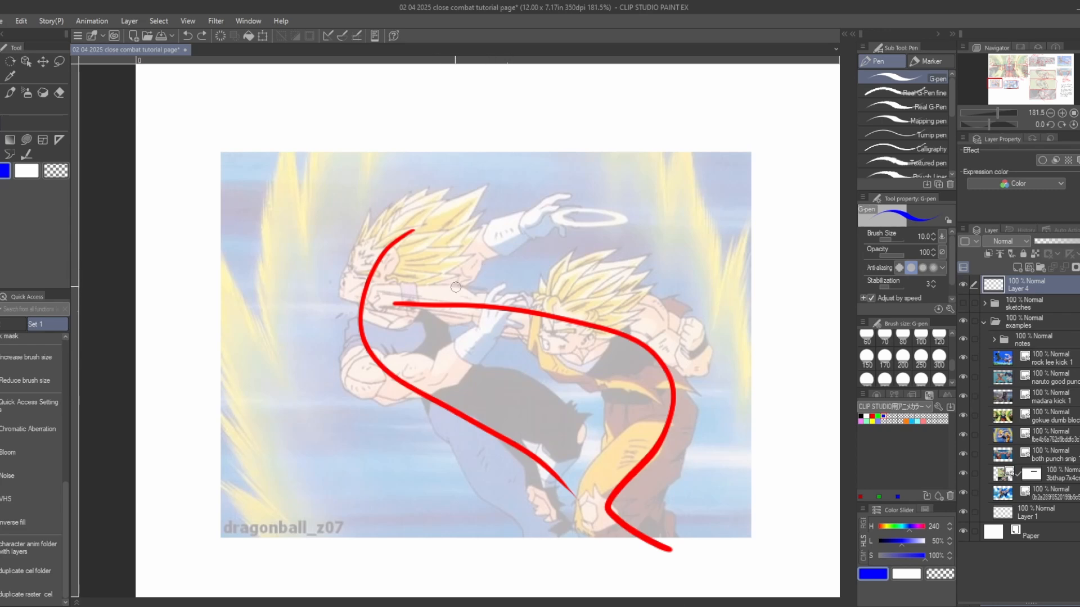
# - Draw a blue arrow along the punching arm and another pointing left from the struck fighter's head
pyautogui.moveTo(473, 349); pyautogui.dragTo(550, 370)
pyautogui.moveTo(546, 368); pyautogui.dragTo(524, 354)
pyautogui.moveTo(652, 297)
pyautogui.mouseDown()
pyautogui.moveTo(516, 279)
pyautogui.moveTo(535, 295)
pyautogui.mouseUp()
pyautogui.moveTo(608, 389); pyautogui.dragTo(678, 423)
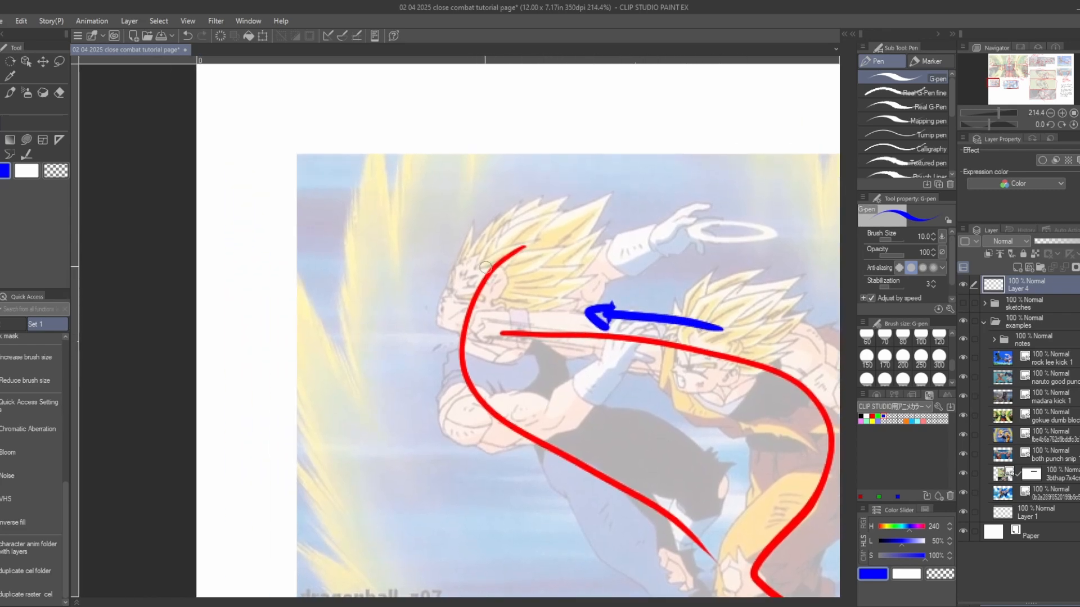
pyautogui.moveTo(488, 237); pyautogui.dragTo(420, 258)
pyautogui.moveTo(420, 258)
pyautogui.mouseDown()
pyautogui.moveTo(444, 259)
pyautogui.moveTo(443, 268)
pyautogui.mouseUp()
# - Draw curved blue arrows along the struck fighter's arms and down his legs, plus a vertical line across his outstretched arm
pyautogui.moveTo(628, 361); pyautogui.dragTo(641, 330)
pyautogui.moveTo(463, 360)
pyautogui.mouseDown()
pyautogui.moveTo(492, 415)
pyautogui.moveTo(639, 325)
pyautogui.moveTo(633, 360)
pyautogui.mouseUp()
pyautogui.moveTo(618, 281); pyautogui.dragTo(613, 351)
pyautogui.moveTo(546, 316)
pyautogui.mouseDown()
pyautogui.moveTo(693, 269)
pyautogui.moveTo(691, 254)
pyautogui.moveTo(724, 270)
pyautogui.mouseUp()
pyautogui.moveTo(733, 488); pyautogui.dragTo(752, 527)
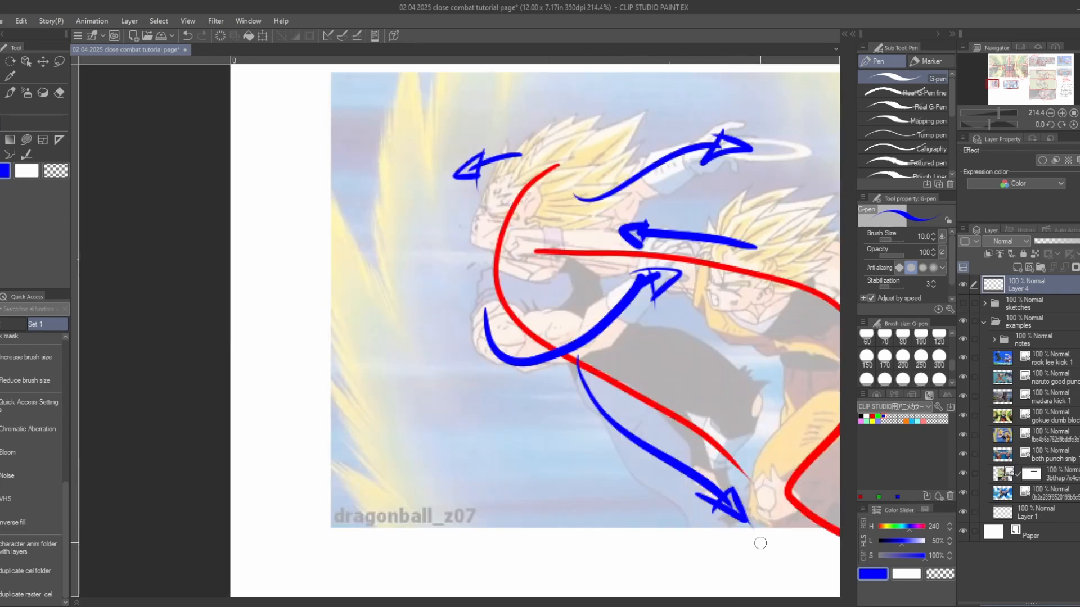
pyautogui.moveTo(759, 396); pyautogui.dragTo(680, 410)
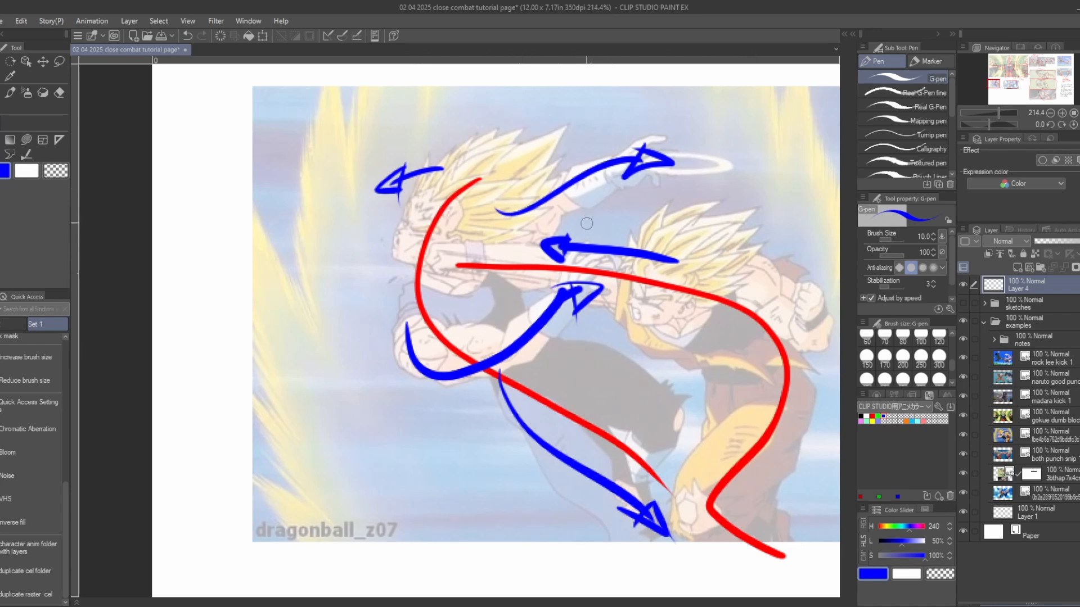
pyautogui.moveTo(588, 229); pyautogui.dragTo(588, 191)
pyautogui.moveTo(593, 105); pyautogui.dragTo(593, 169)
# - Draw blue line-of-action curves through both fighters' bodies in the red-framed punch reference
pyautogui.scroll(-3, 638, 366)
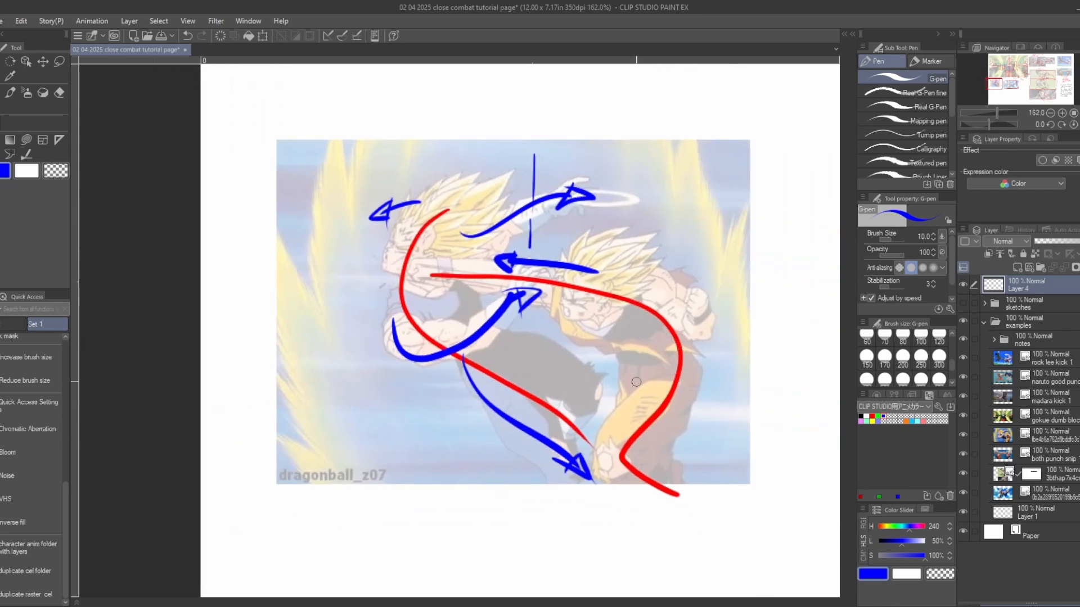
pyautogui.scroll(-5, 593, 288)
pyautogui.moveTo(593, 288); pyautogui.dragTo(446, 291)
pyautogui.moveTo(597, 322); pyautogui.dragTo(388, 319)
pyautogui.scroll(3, 653, 333)
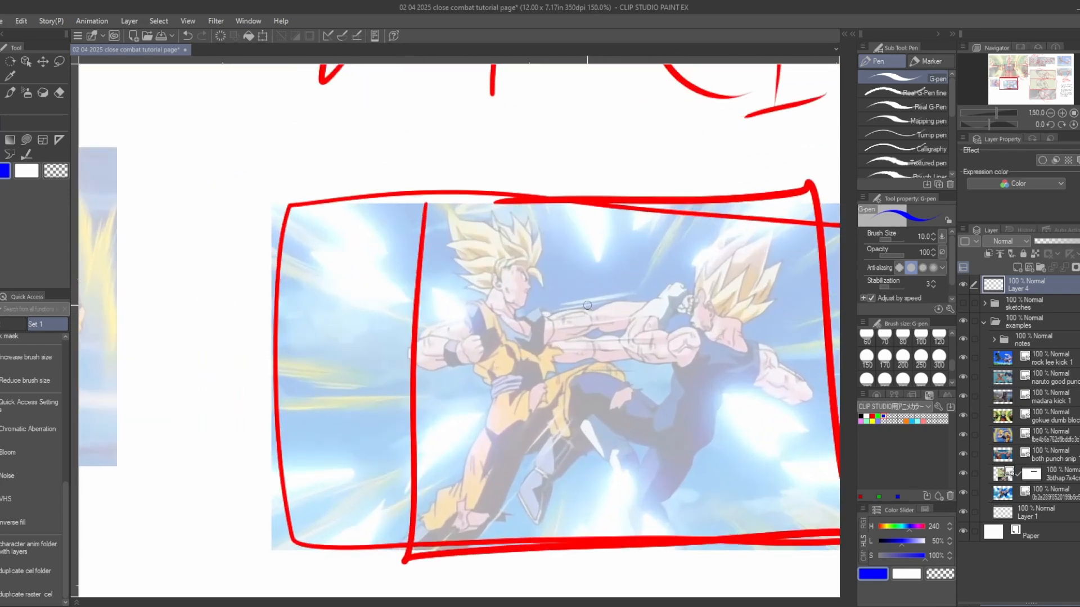
pyautogui.scroll(1, 601, 353)
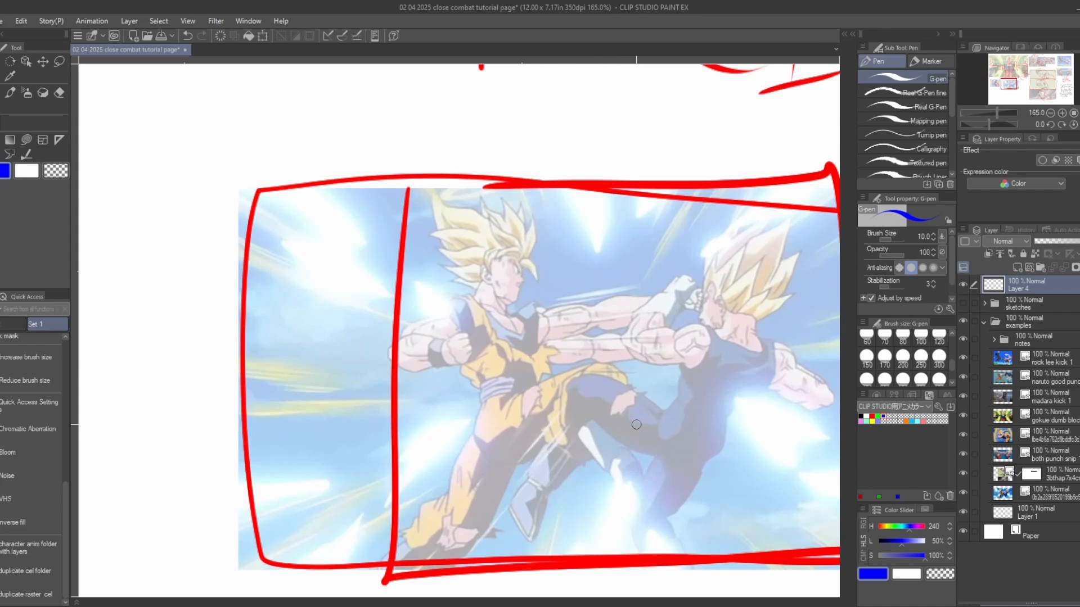
pyautogui.moveTo(731, 268); pyautogui.dragTo(688, 571)
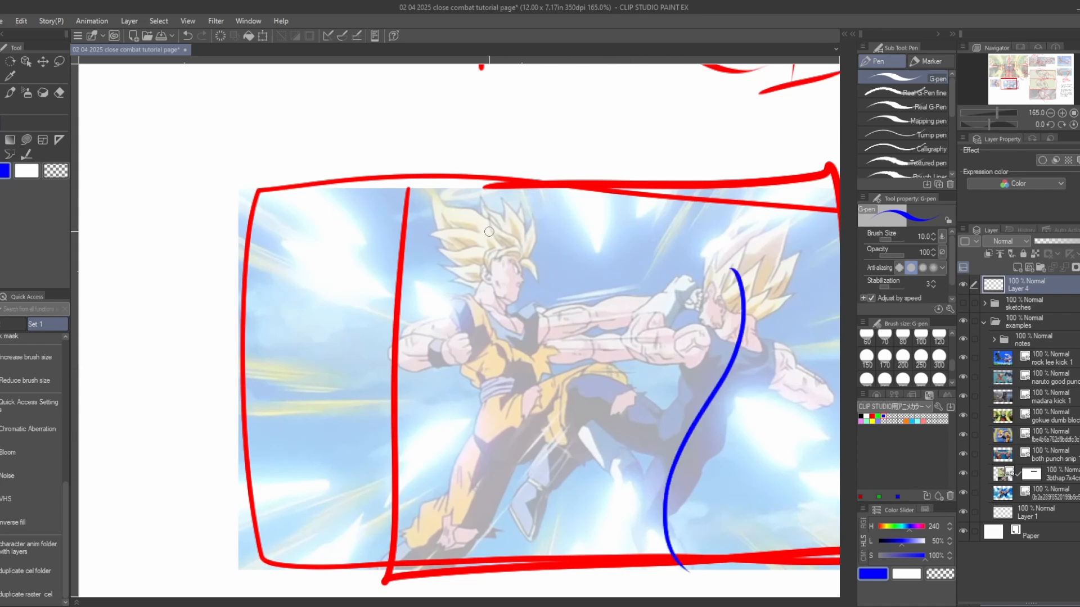
pyautogui.moveTo(489, 230)
pyautogui.mouseDown()
pyautogui.moveTo(478, 264)
pyautogui.moveTo(506, 425)
pyautogui.mouseUp()
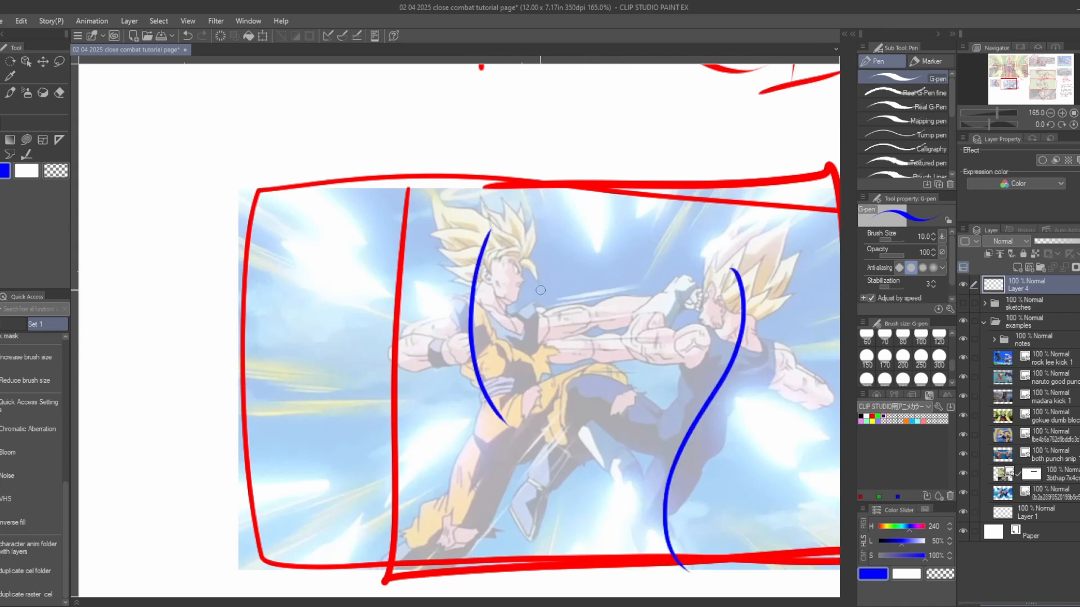
# - Draw a leftward blue arrow at the left fighter's face and an angular line along his raised leg with a rightward arrow above it
pyautogui.moveTo(541, 288)
pyautogui.mouseDown()
pyautogui.moveTo(513, 291)
pyautogui.moveTo(518, 303)
pyautogui.mouseUp()
pyautogui.moveTo(488, 439)
pyautogui.mouseDown()
pyautogui.moveTo(531, 428)
pyautogui.moveTo(611, 379)
pyautogui.moveTo(542, 496)
pyautogui.mouseUp()
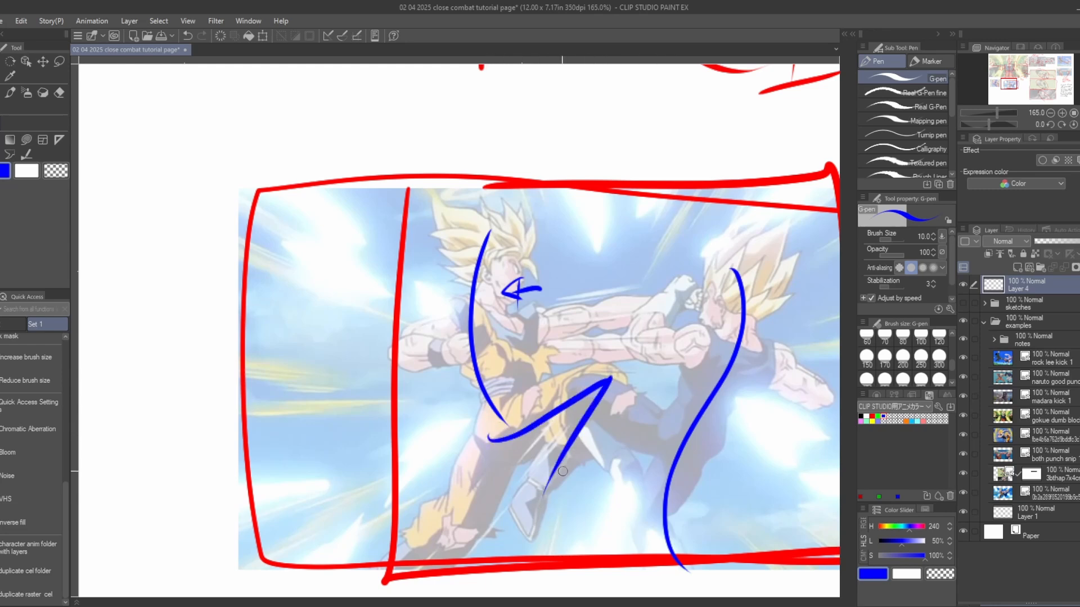
pyautogui.moveTo(536, 384); pyautogui.dragTo(571, 373)
pyautogui.moveTo(575, 363)
pyautogui.mouseDown()
pyautogui.moveTo(592, 364)
pyautogui.moveTo(579, 382)
pyautogui.mouseUp()
# - Draw a blue angled stroke over the right fighter's bent arm and a rightward arrow above his head
pyautogui.moveTo(735, 372)
pyautogui.mouseDown()
pyautogui.moveTo(755, 389)
pyautogui.moveTo(666, 369)
pyautogui.moveTo(723, 293)
pyautogui.mouseUp()
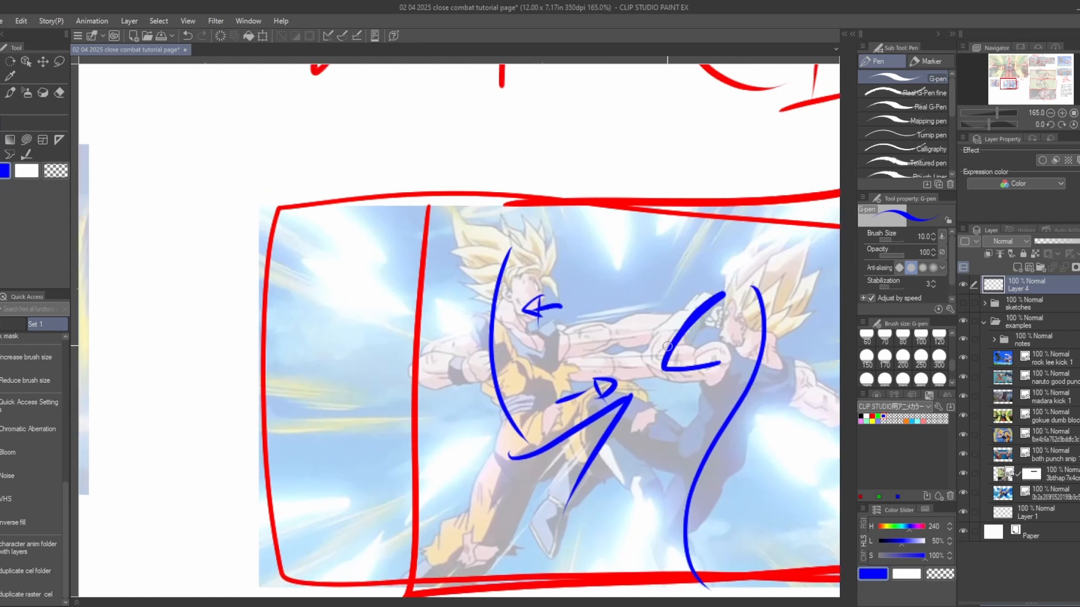
pyautogui.moveTo(722, 265); pyautogui.dragTo(782, 263)
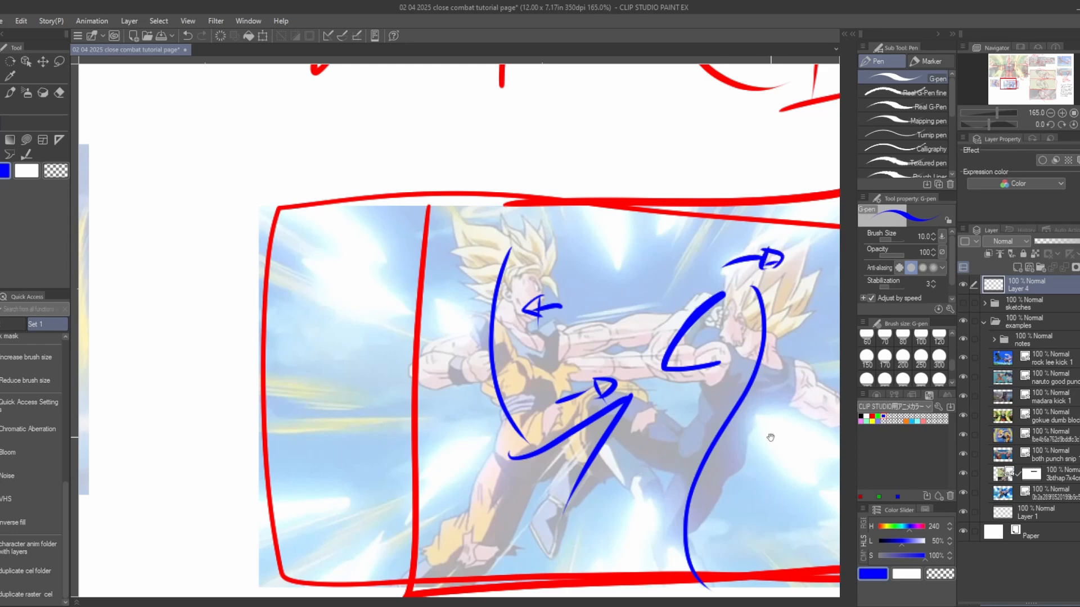
pyautogui.moveTo(771, 437); pyautogui.dragTo(684, 450)
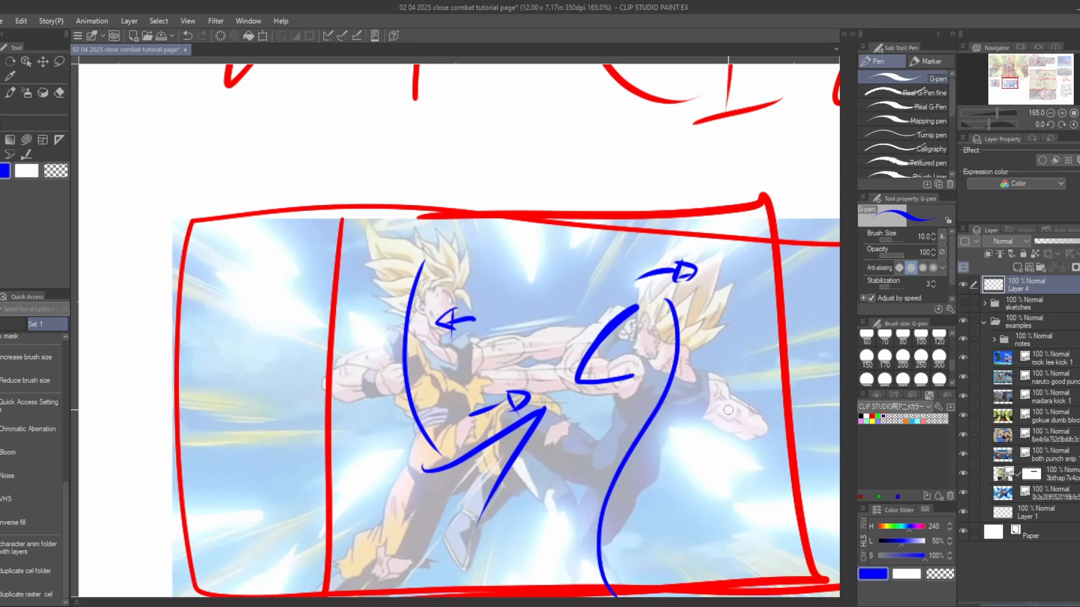
pyautogui.moveTo(494, 282); pyautogui.dragTo(460, 289)
pyautogui.scroll(-6, 427, 325)
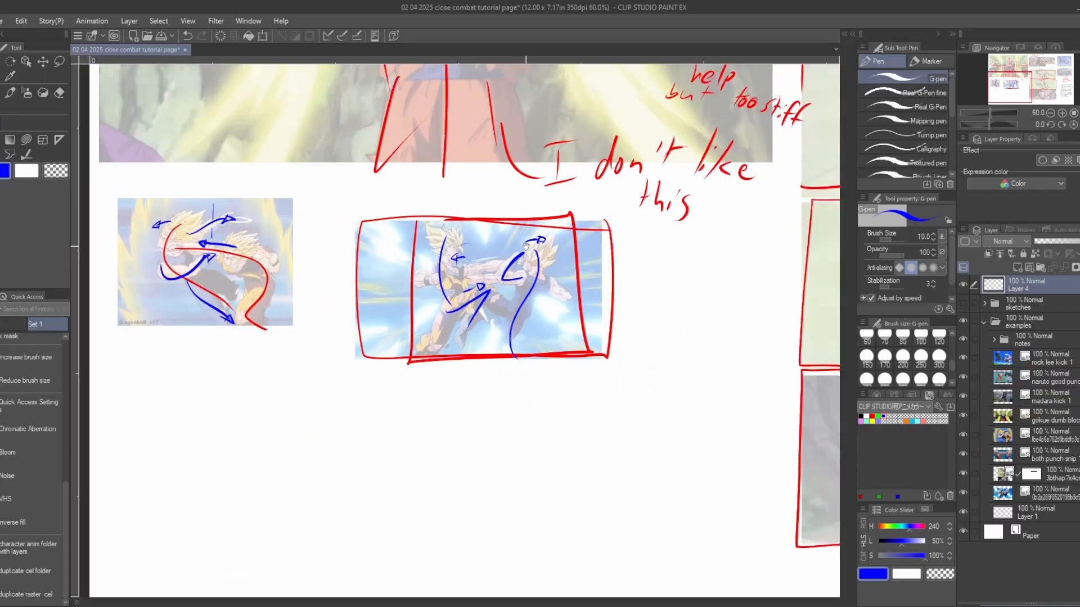